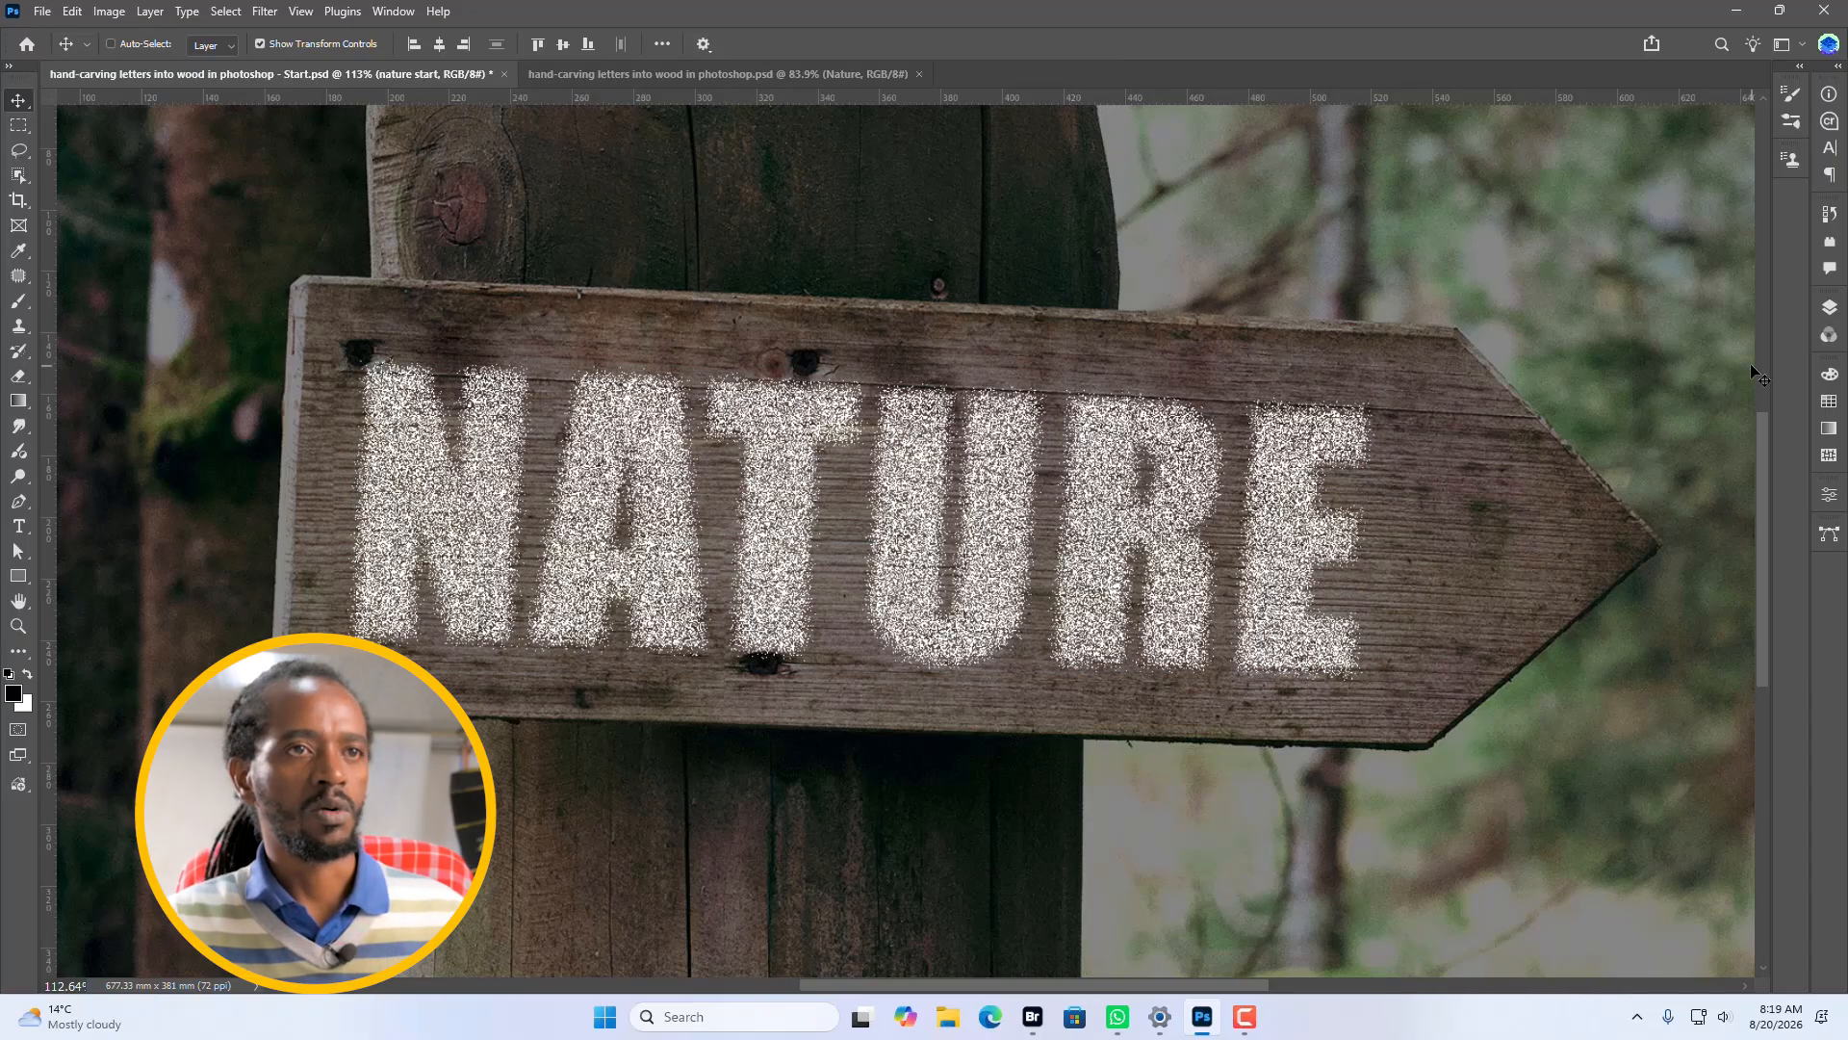
Delete the nature and Rectangle 1 layers from the Nature group.
left_click(1832, 307)
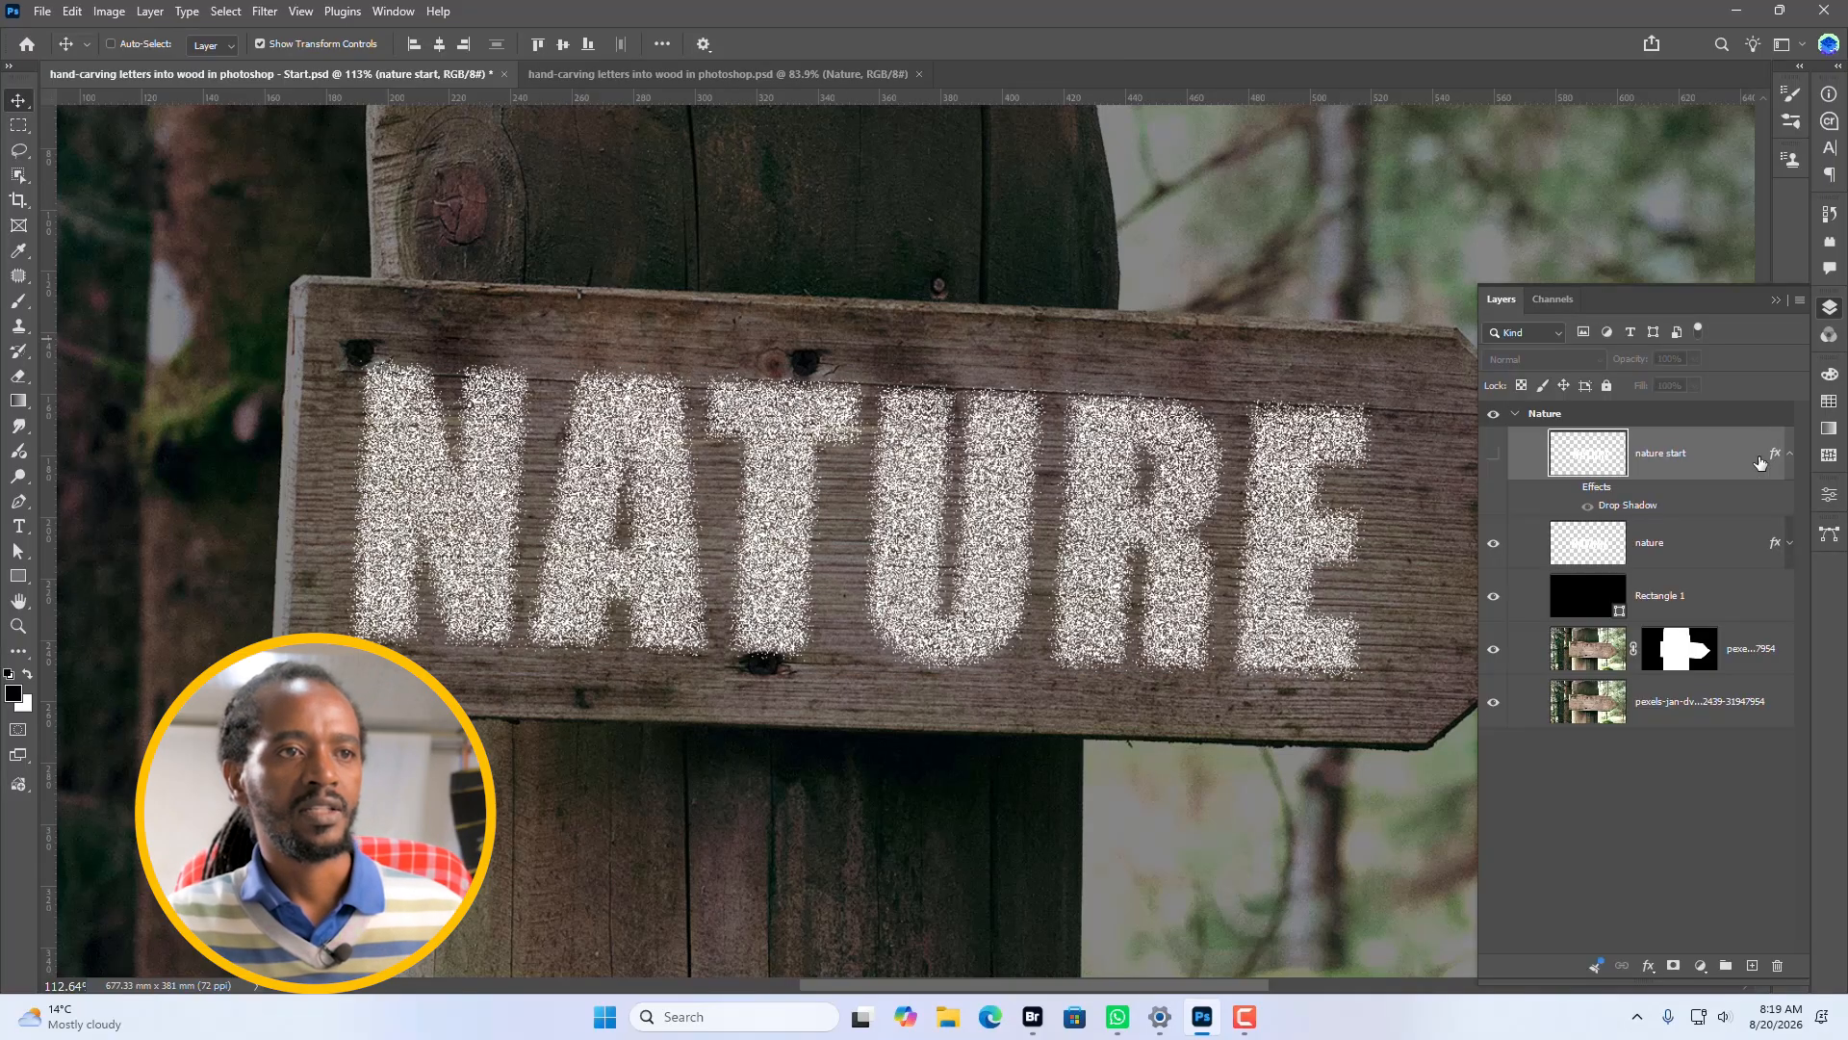
left_click(1677, 562)
left_click(1707, 636)
key("alt+bracketright")
key("alt+bracketright")
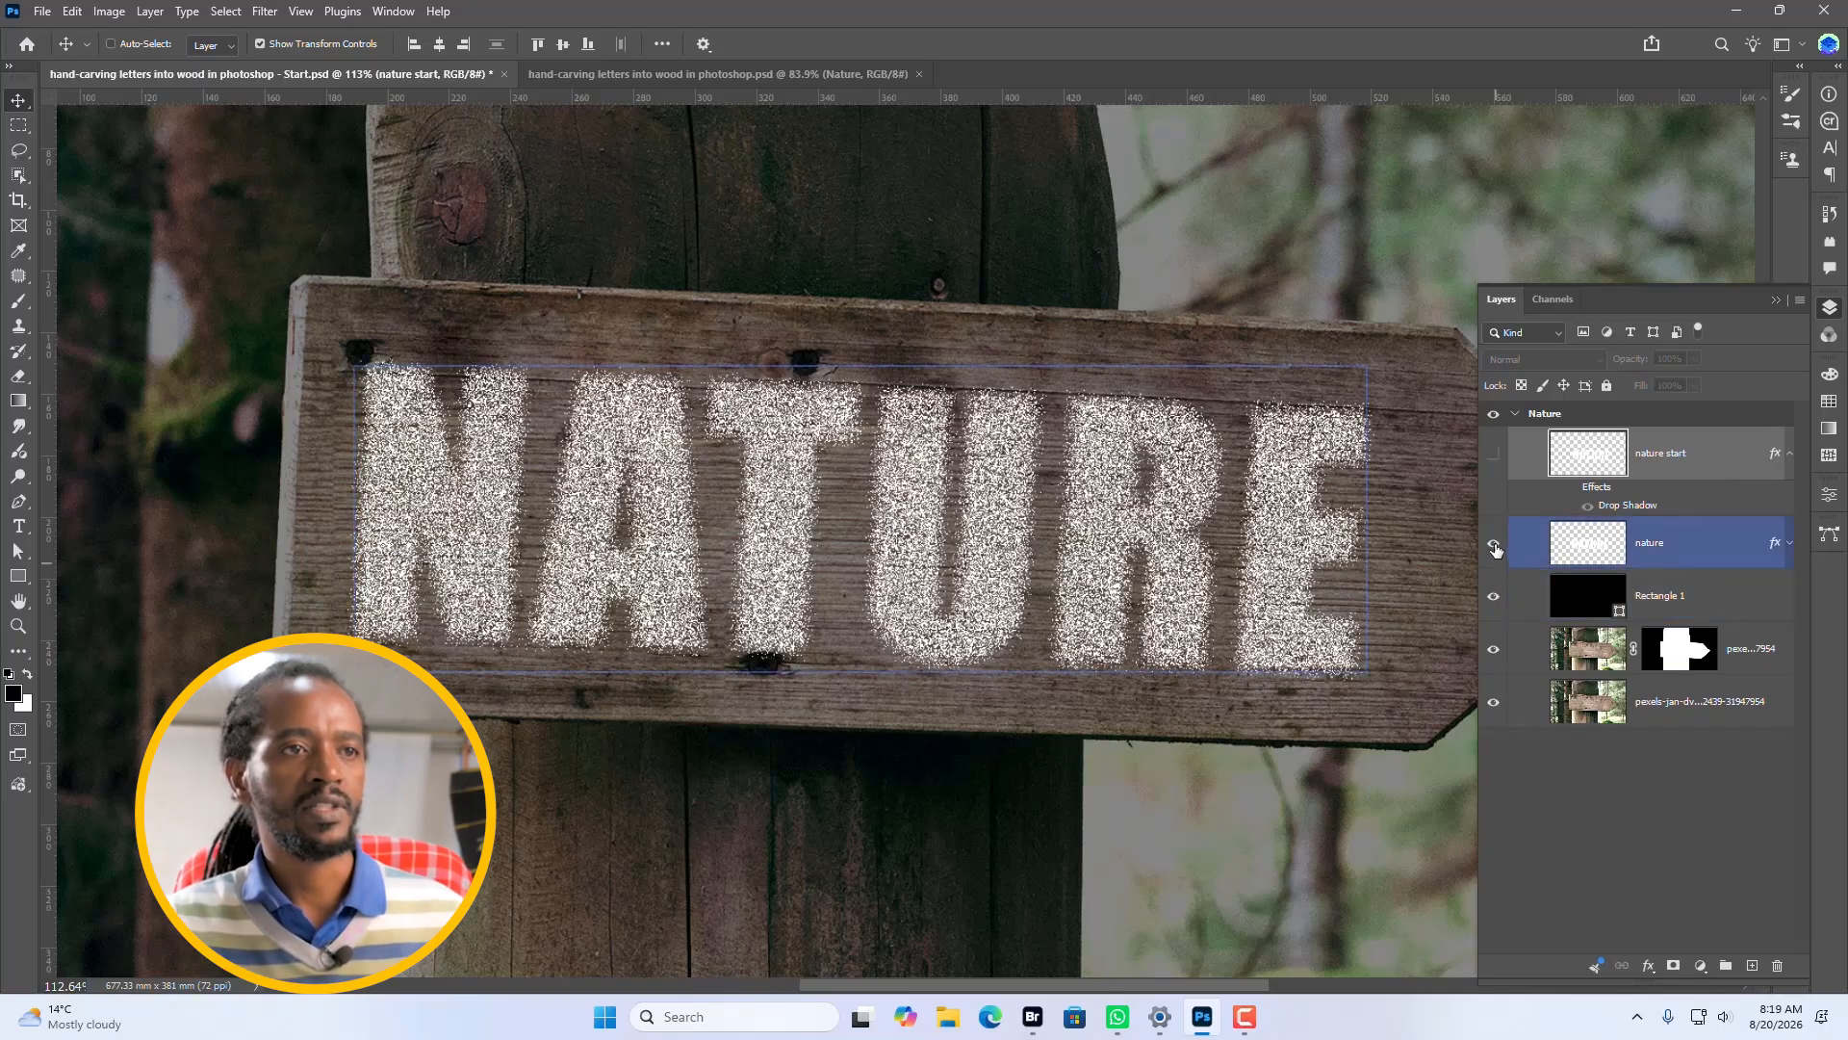
left_click(1694, 595, "shift")
left_click(1778, 965)
left_click(835, 377)
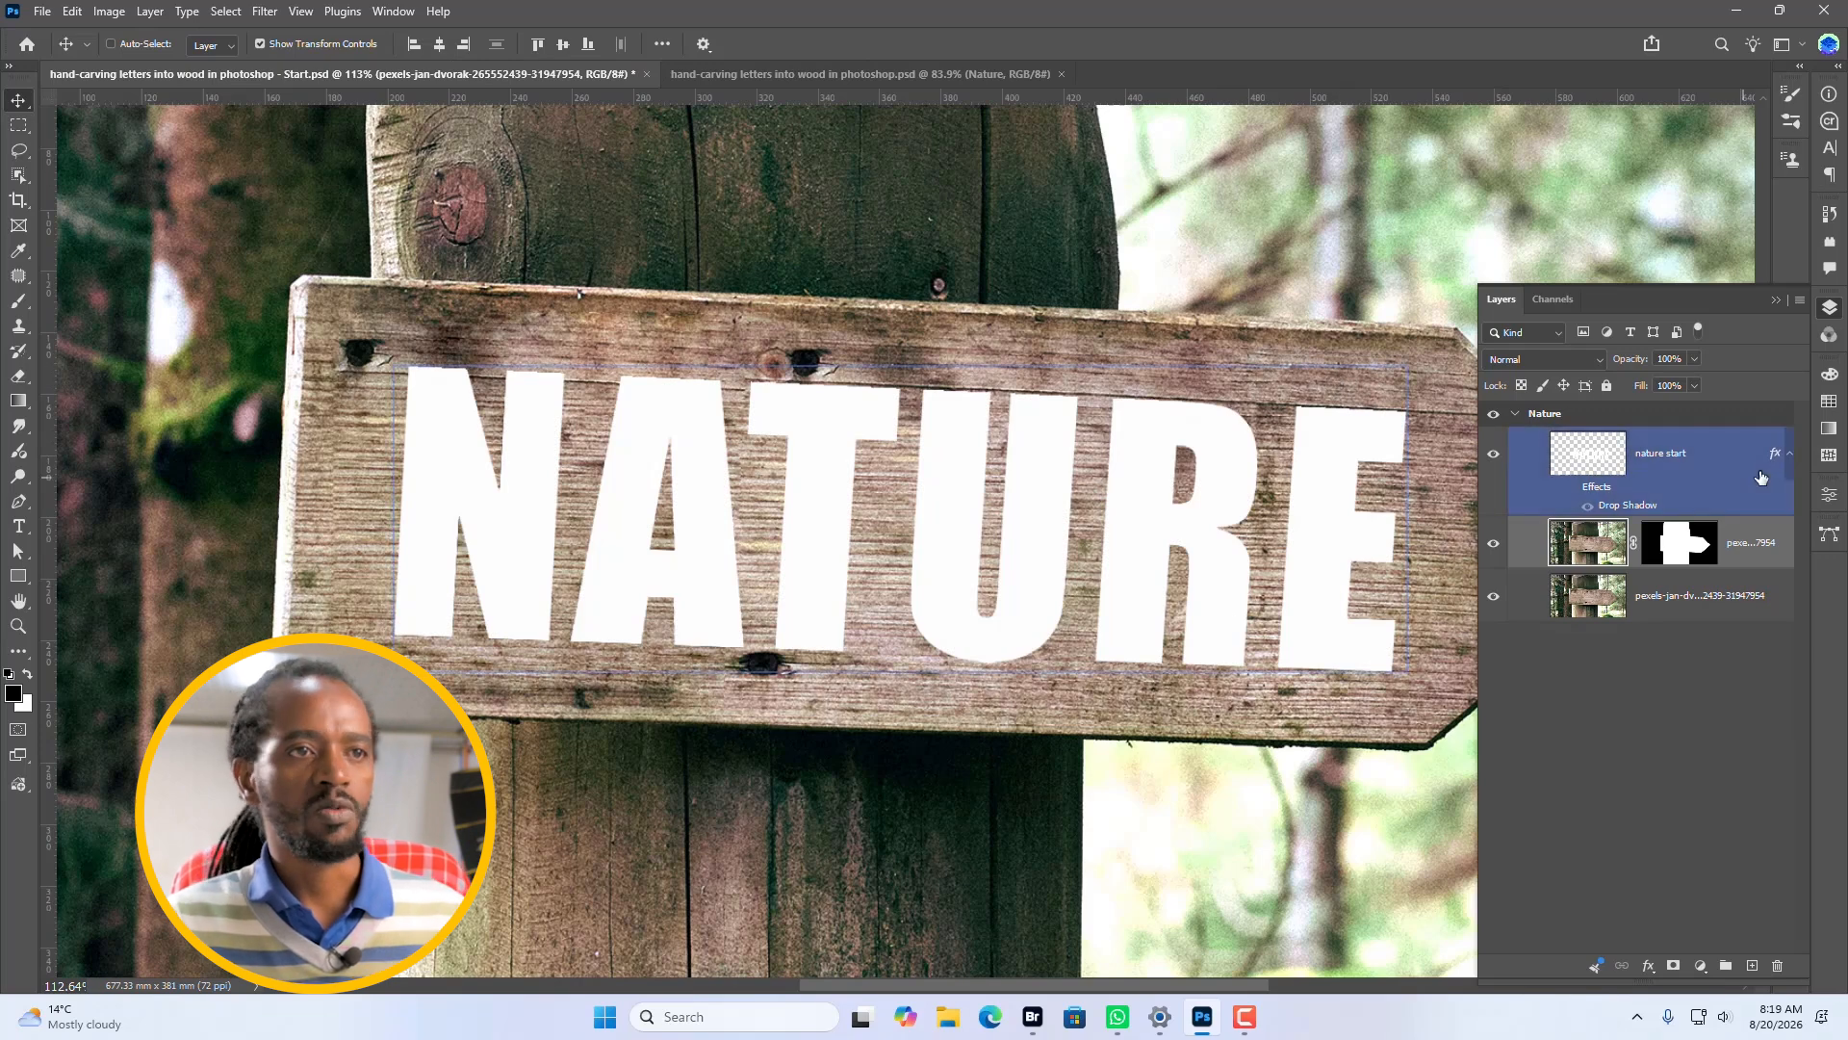
Remove the drop shadow effect from the nature start layer and set its fill to 0%.
left_click(1686, 476)
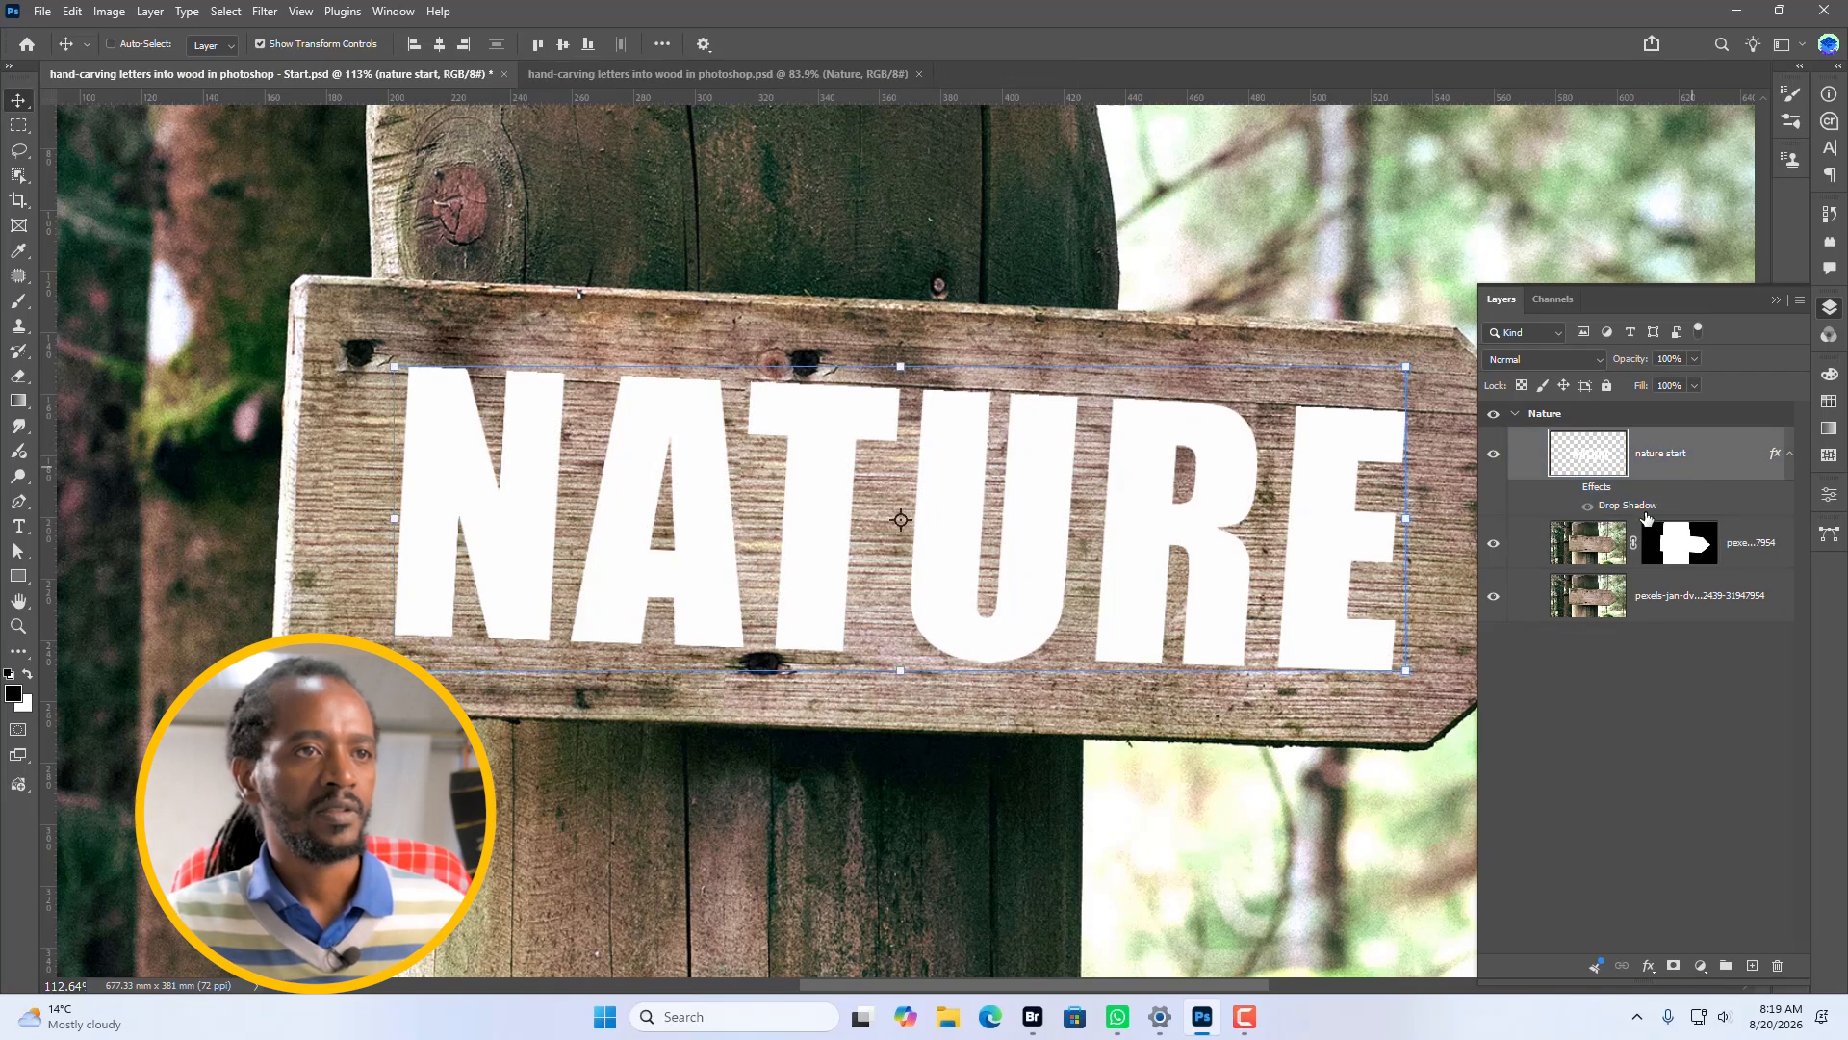
left_click_drag(1606, 493, 1778, 966)
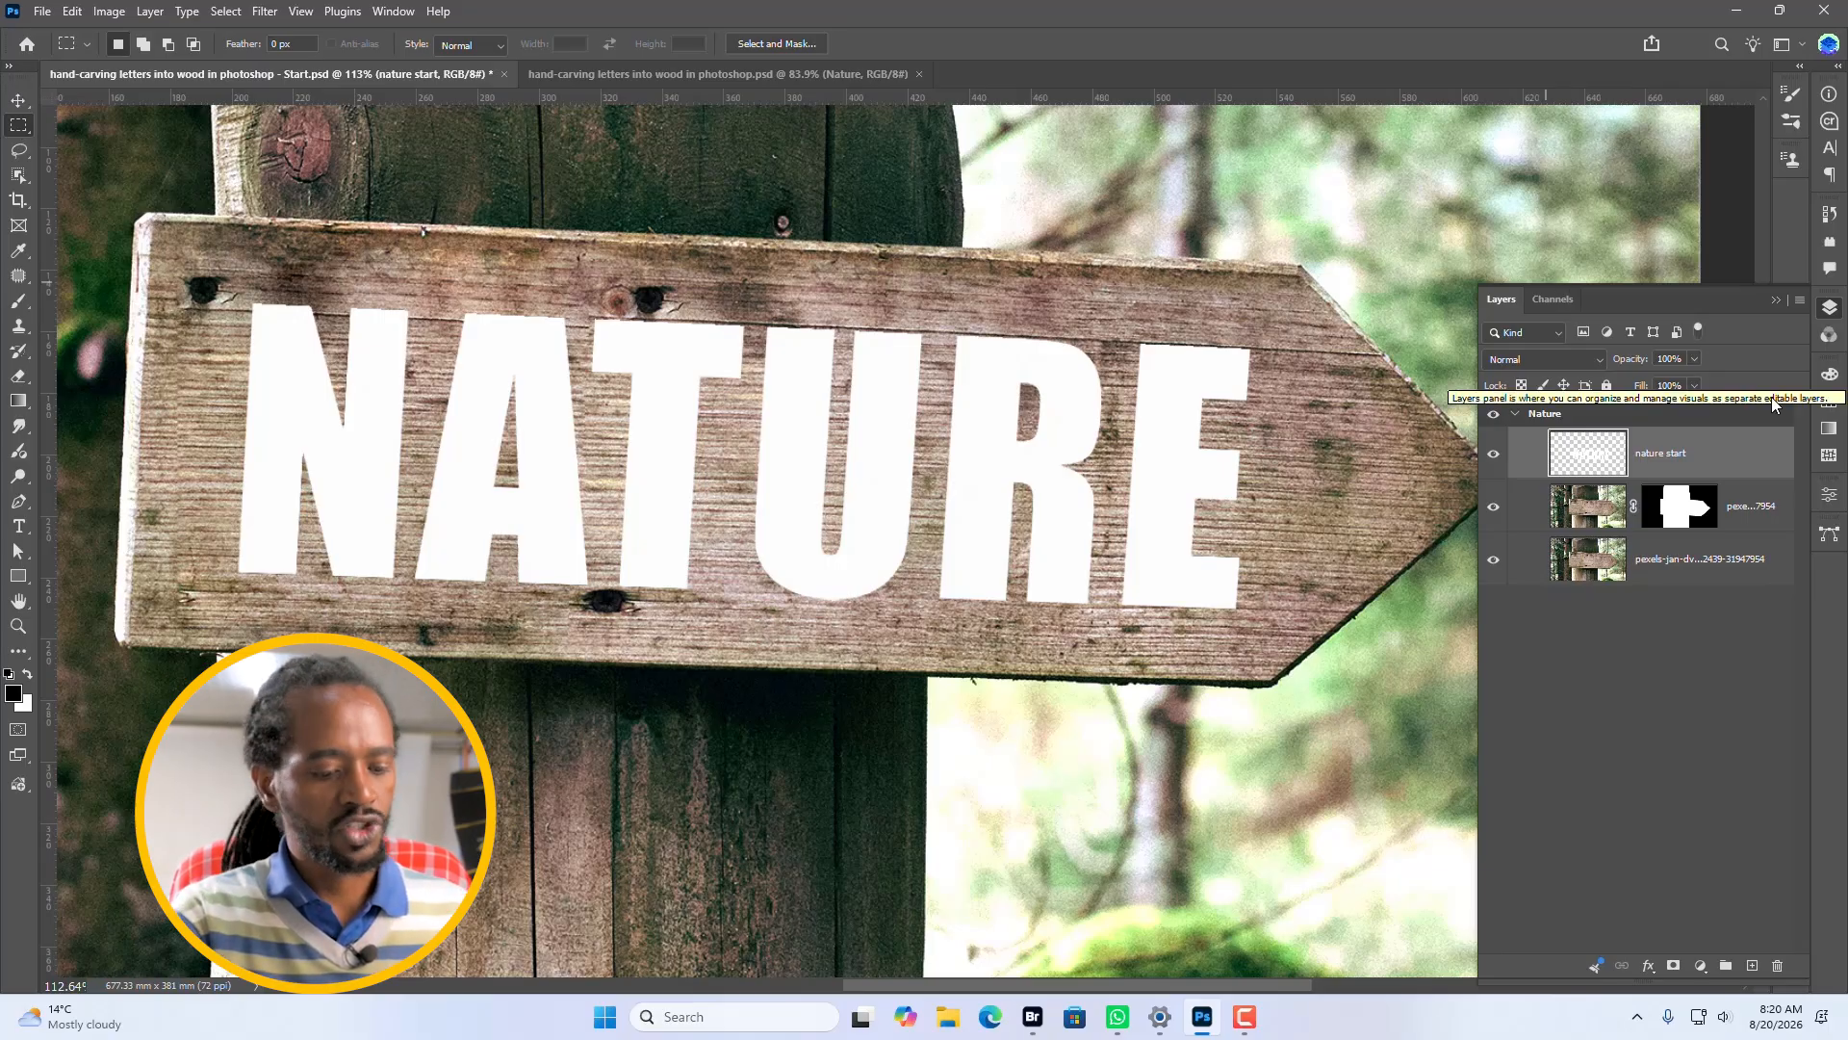
key("shift+0")
key("shift+0")
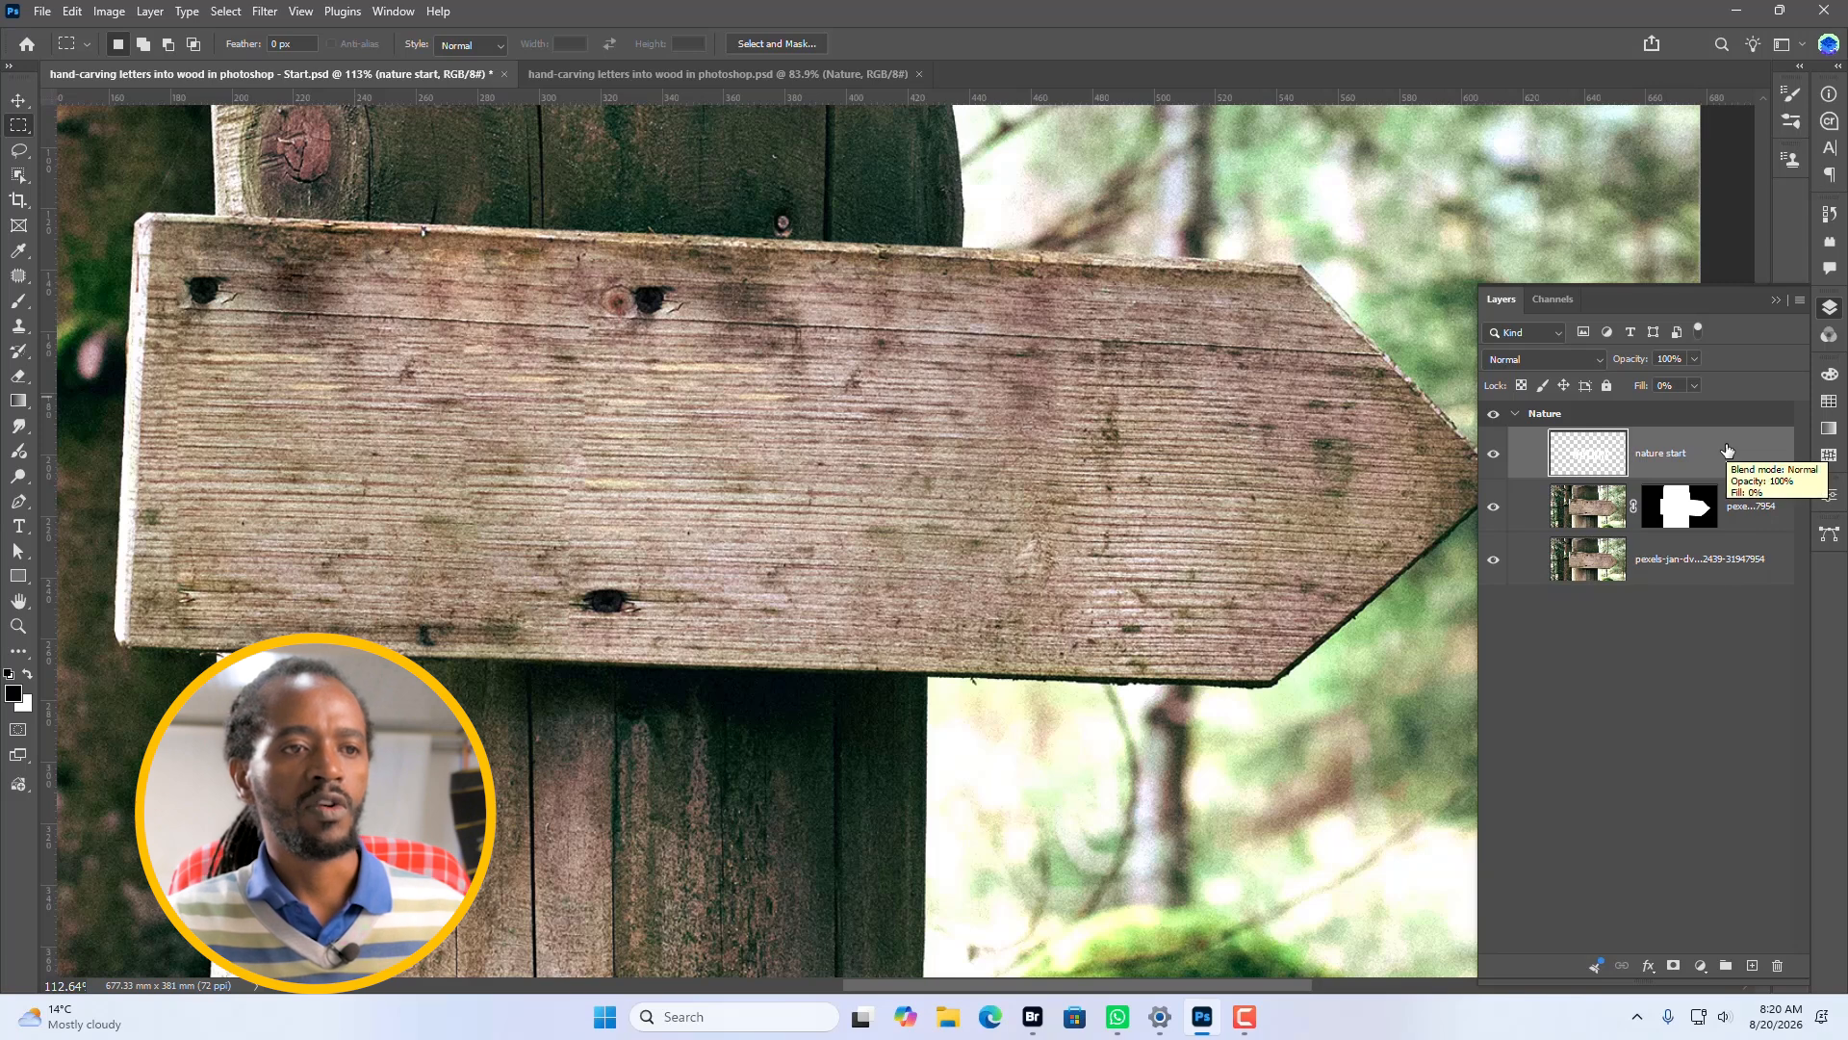
Add a white Dissolve drop shadow at 50% opacity and 10 px size to the nature start layer.
left_click(1653, 972)
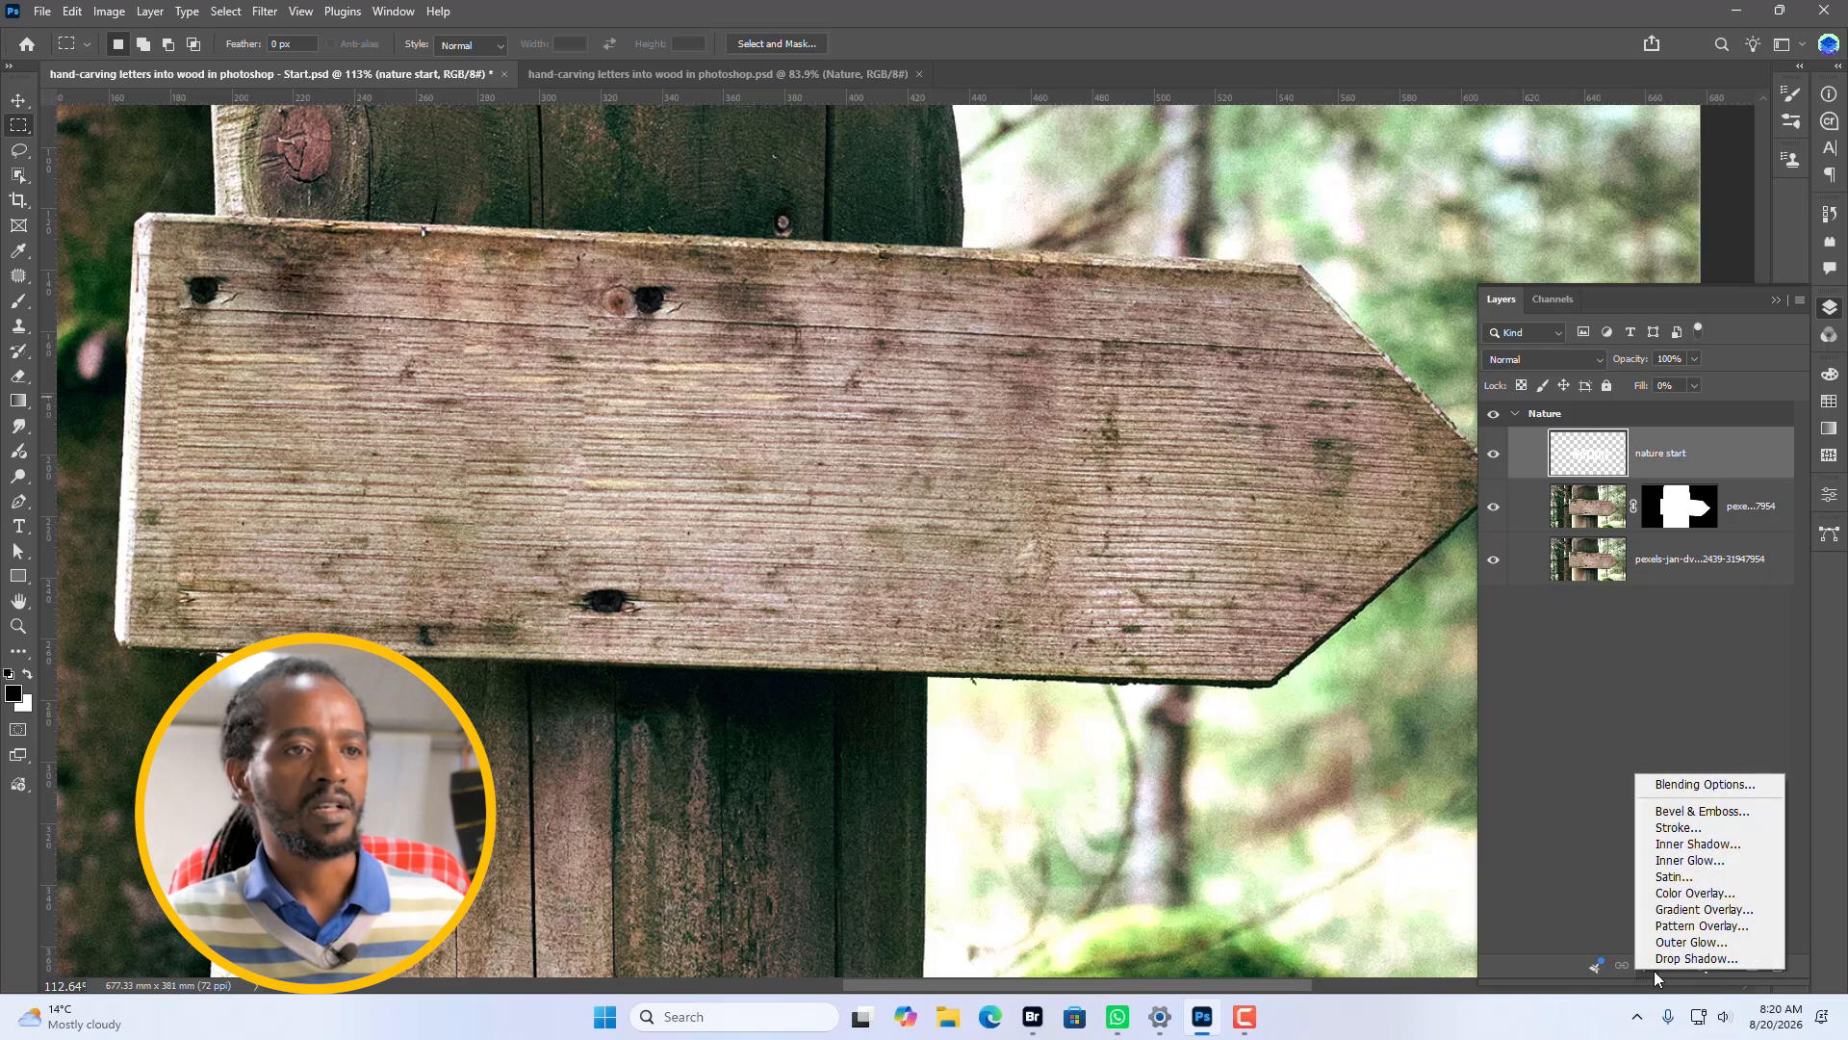
left_click(1693, 960)
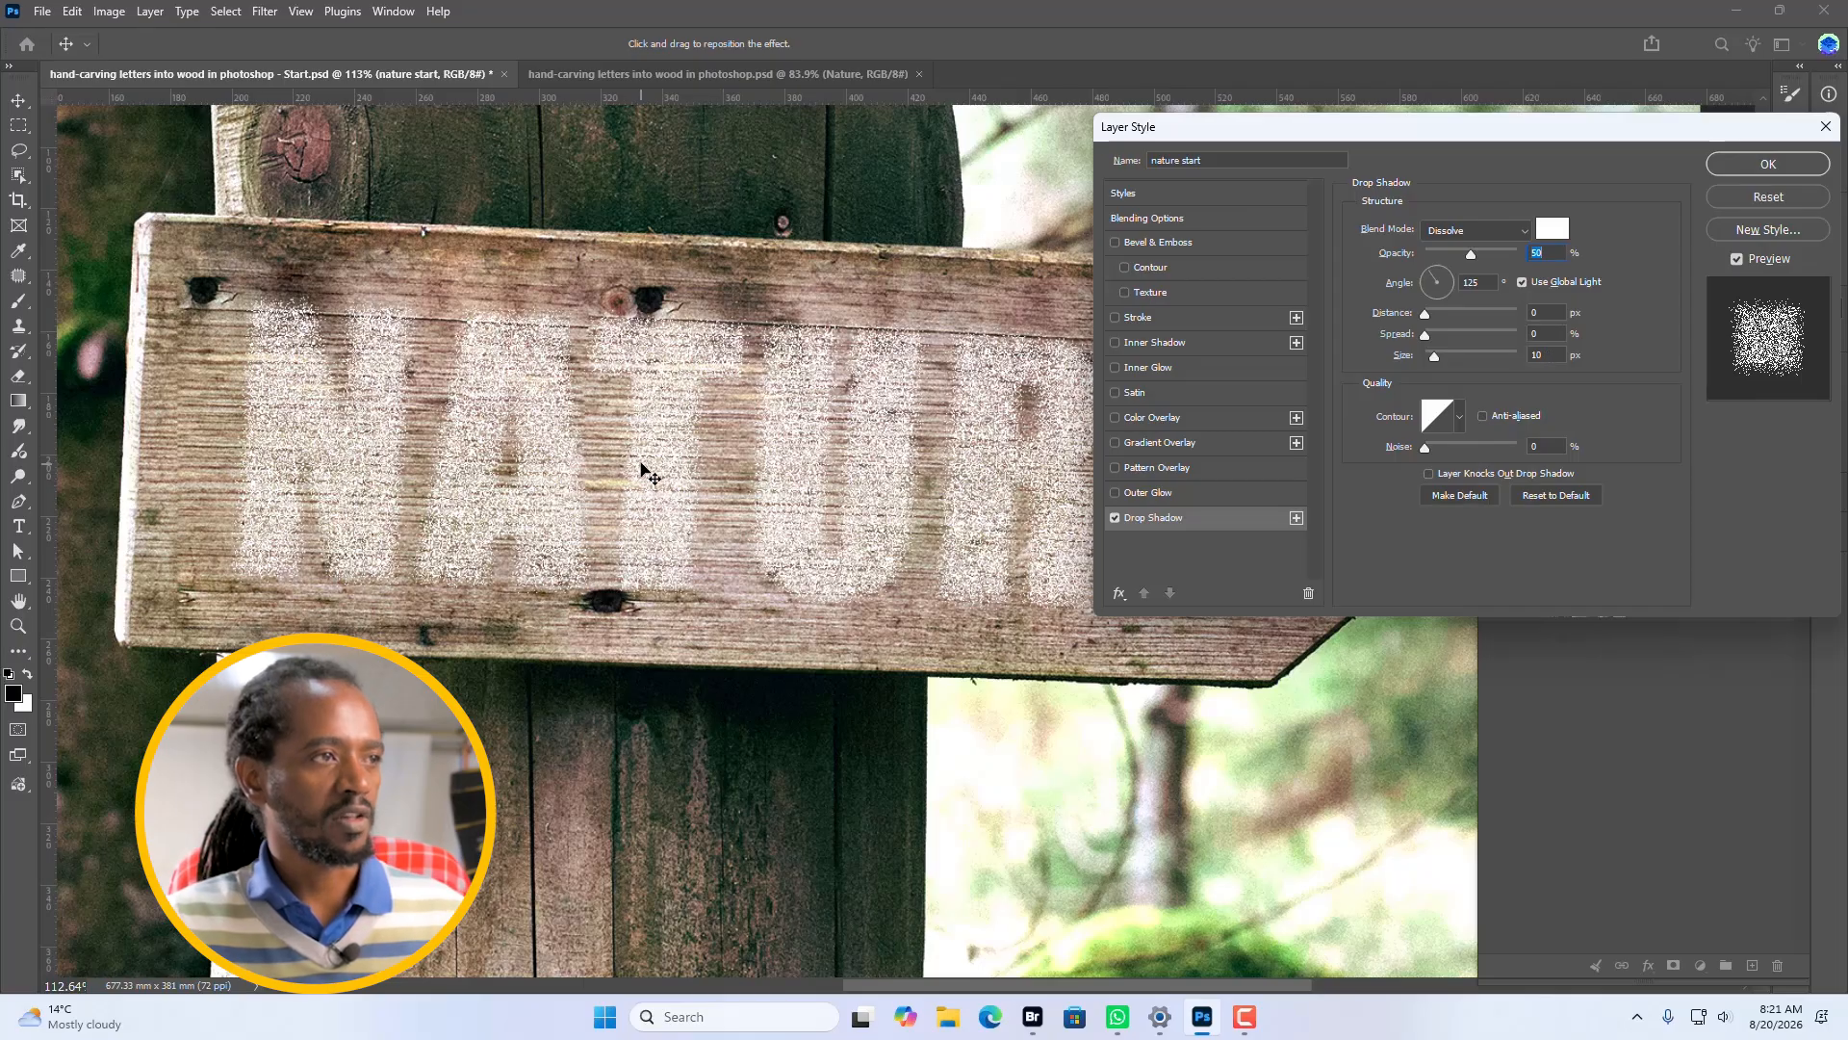
scroll(642, 466, "up", 5)
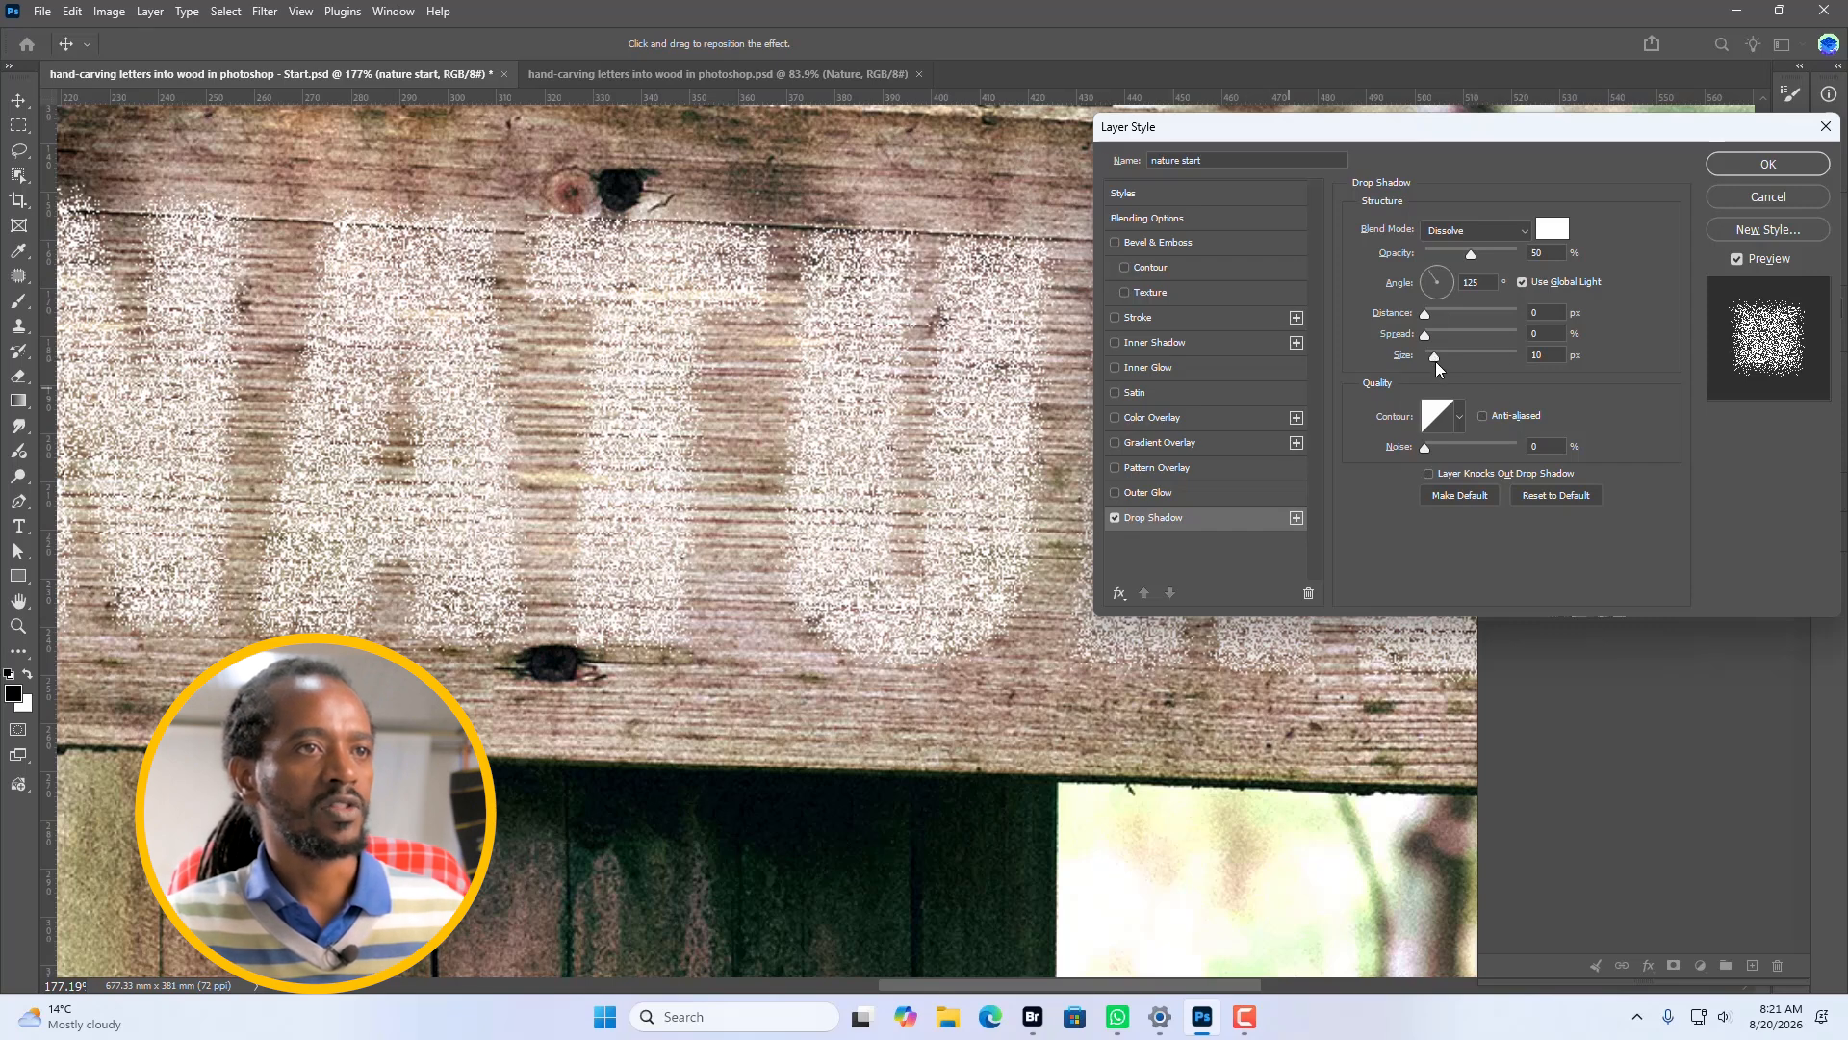
left_click_drag(1434, 358, 1434, 363)
left_click(1545, 356)
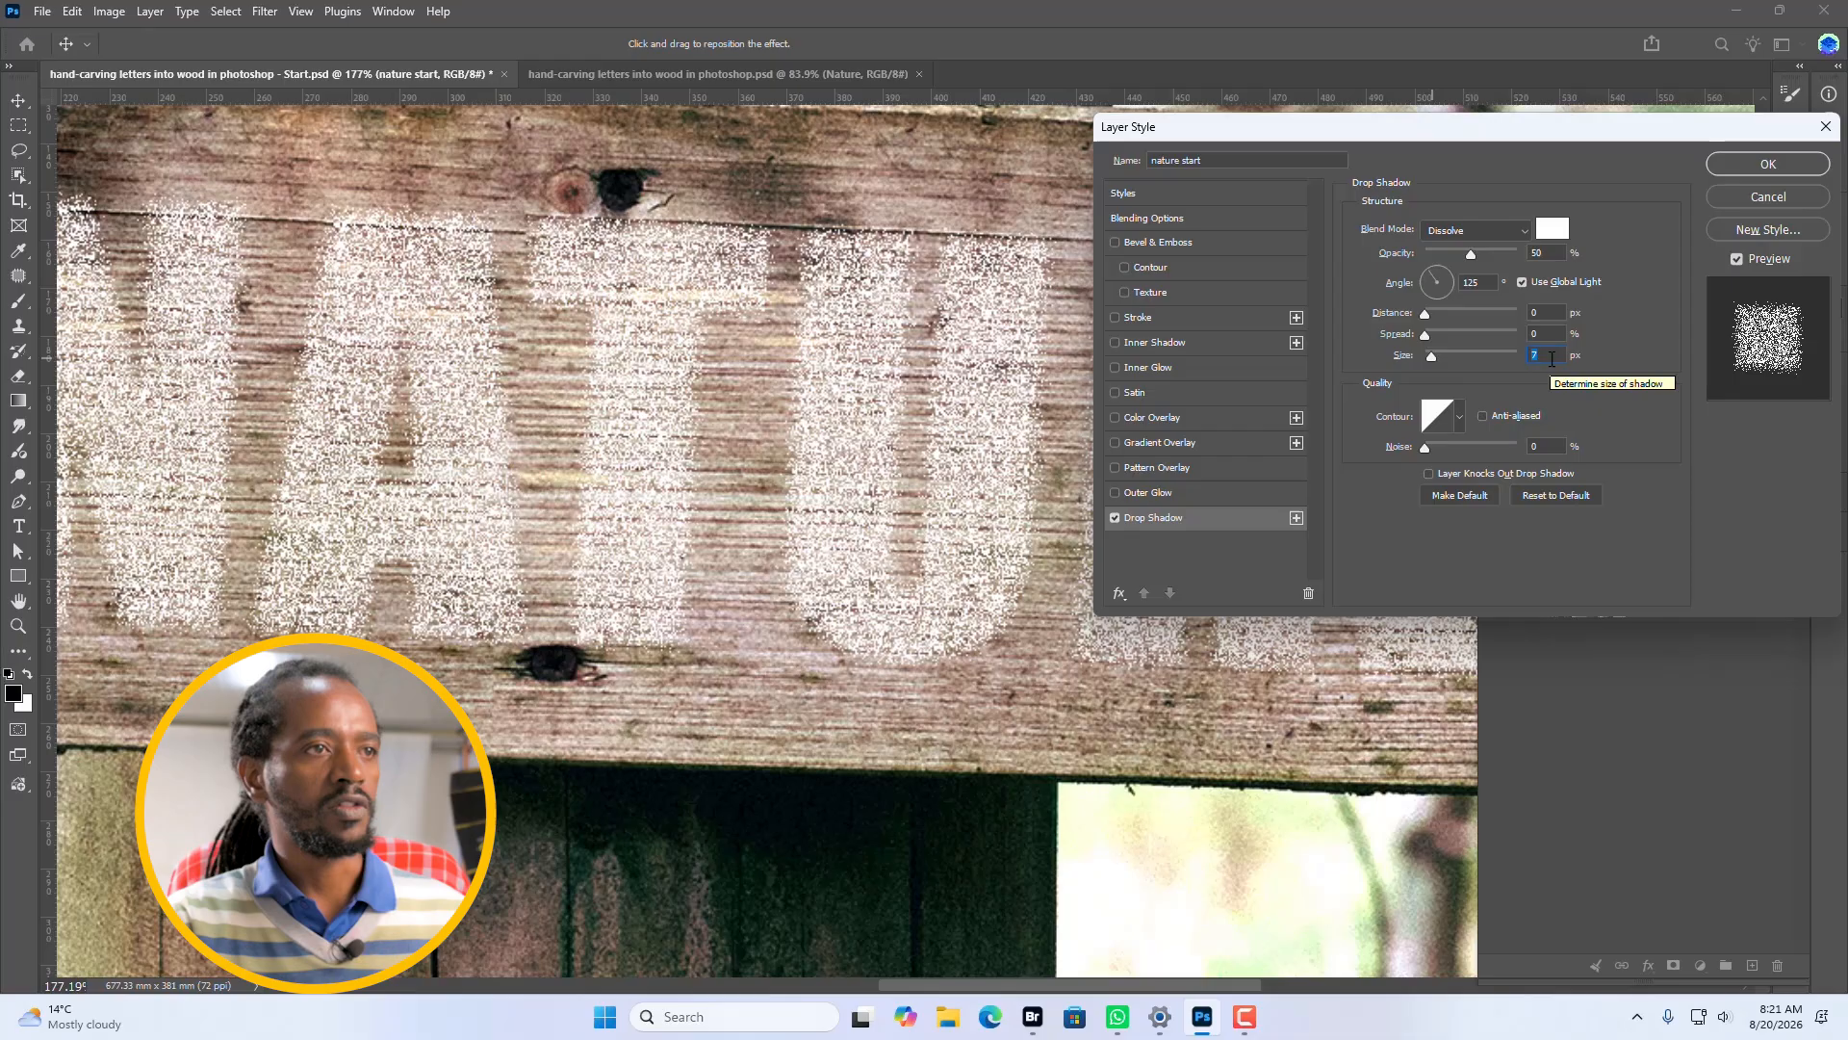
type("10")
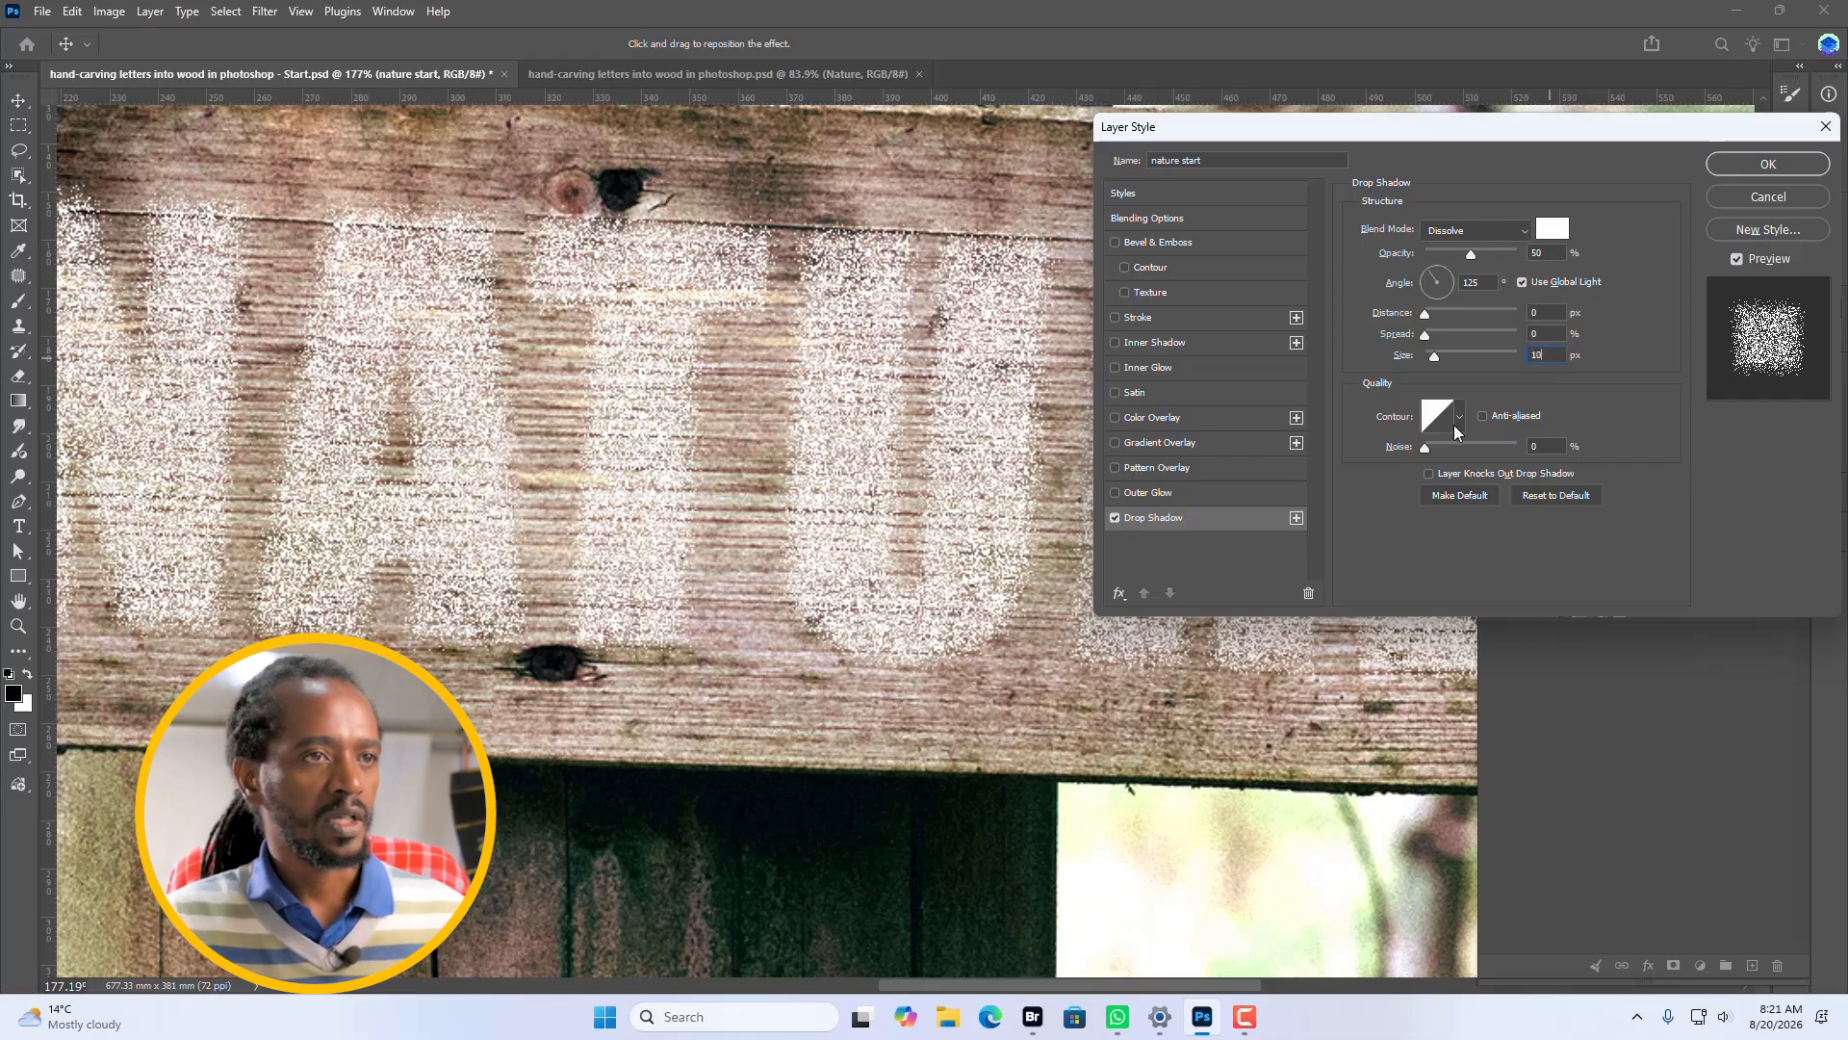
left_click(1765, 164)
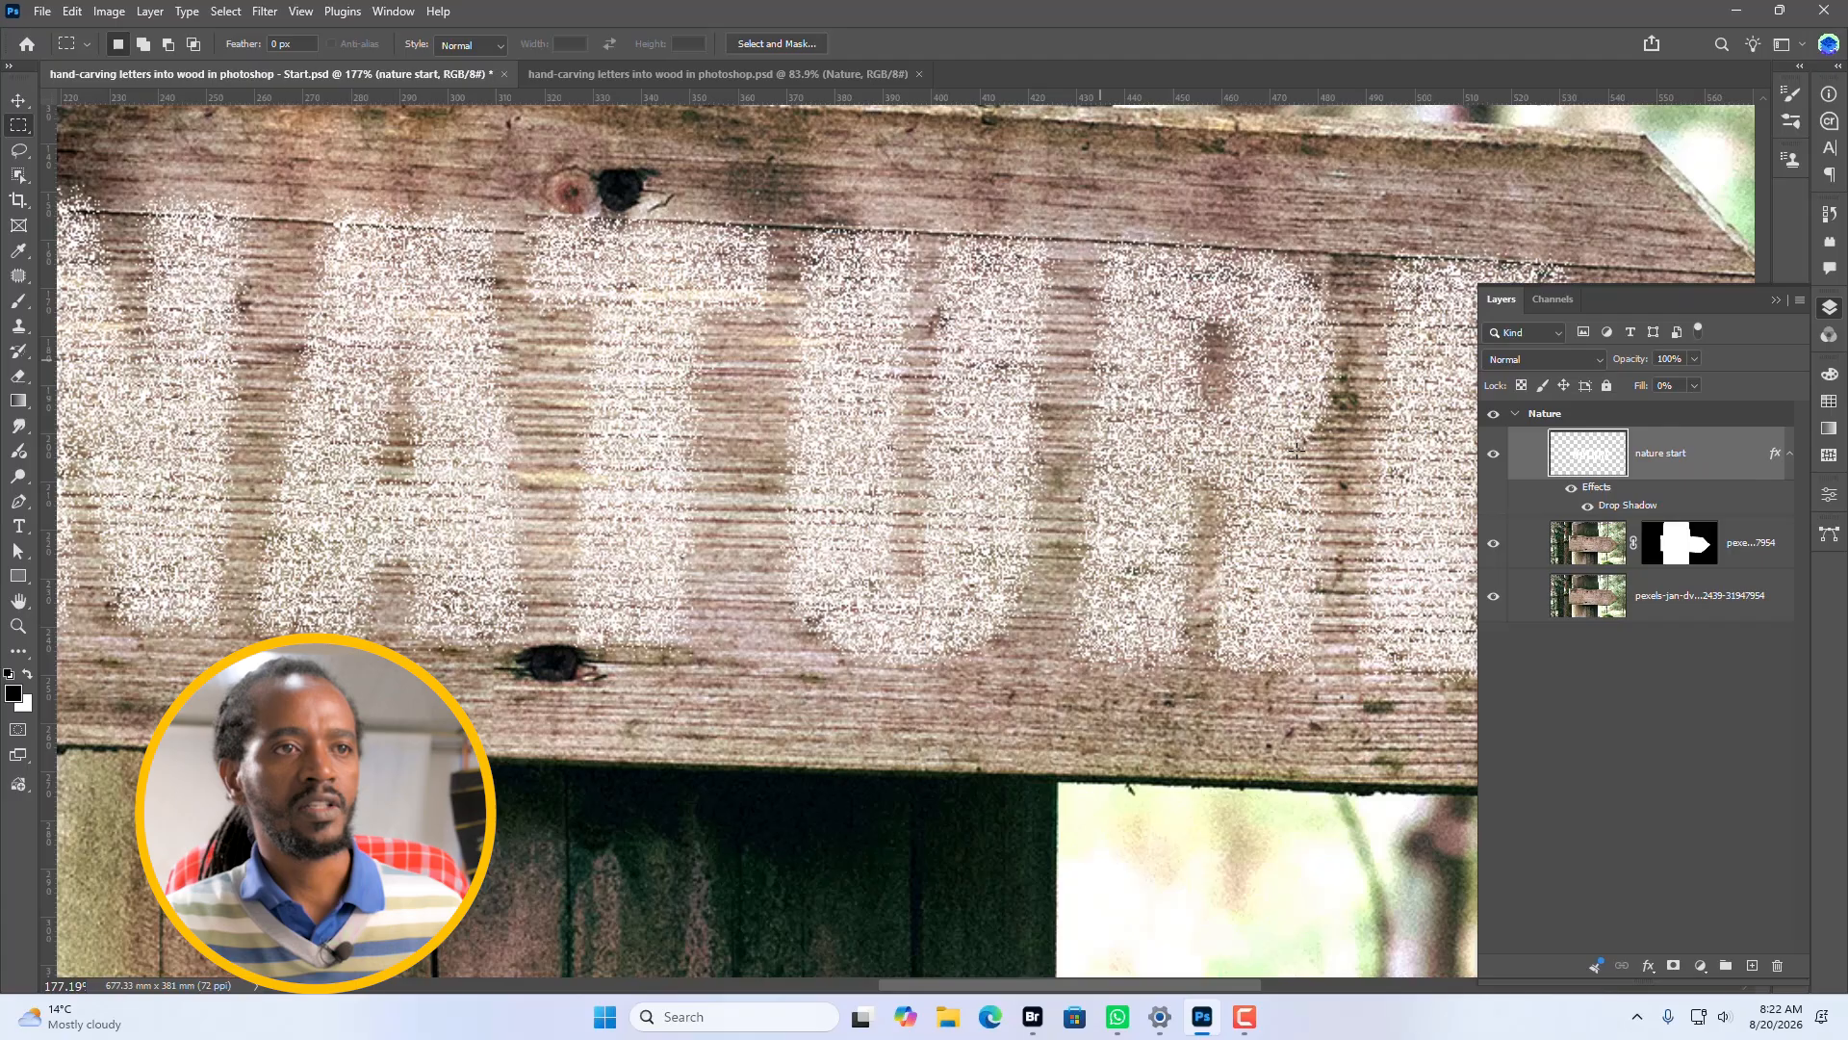
Add a black Solid Color fill layer above the masked wood photo layer.
left_click(1626, 562)
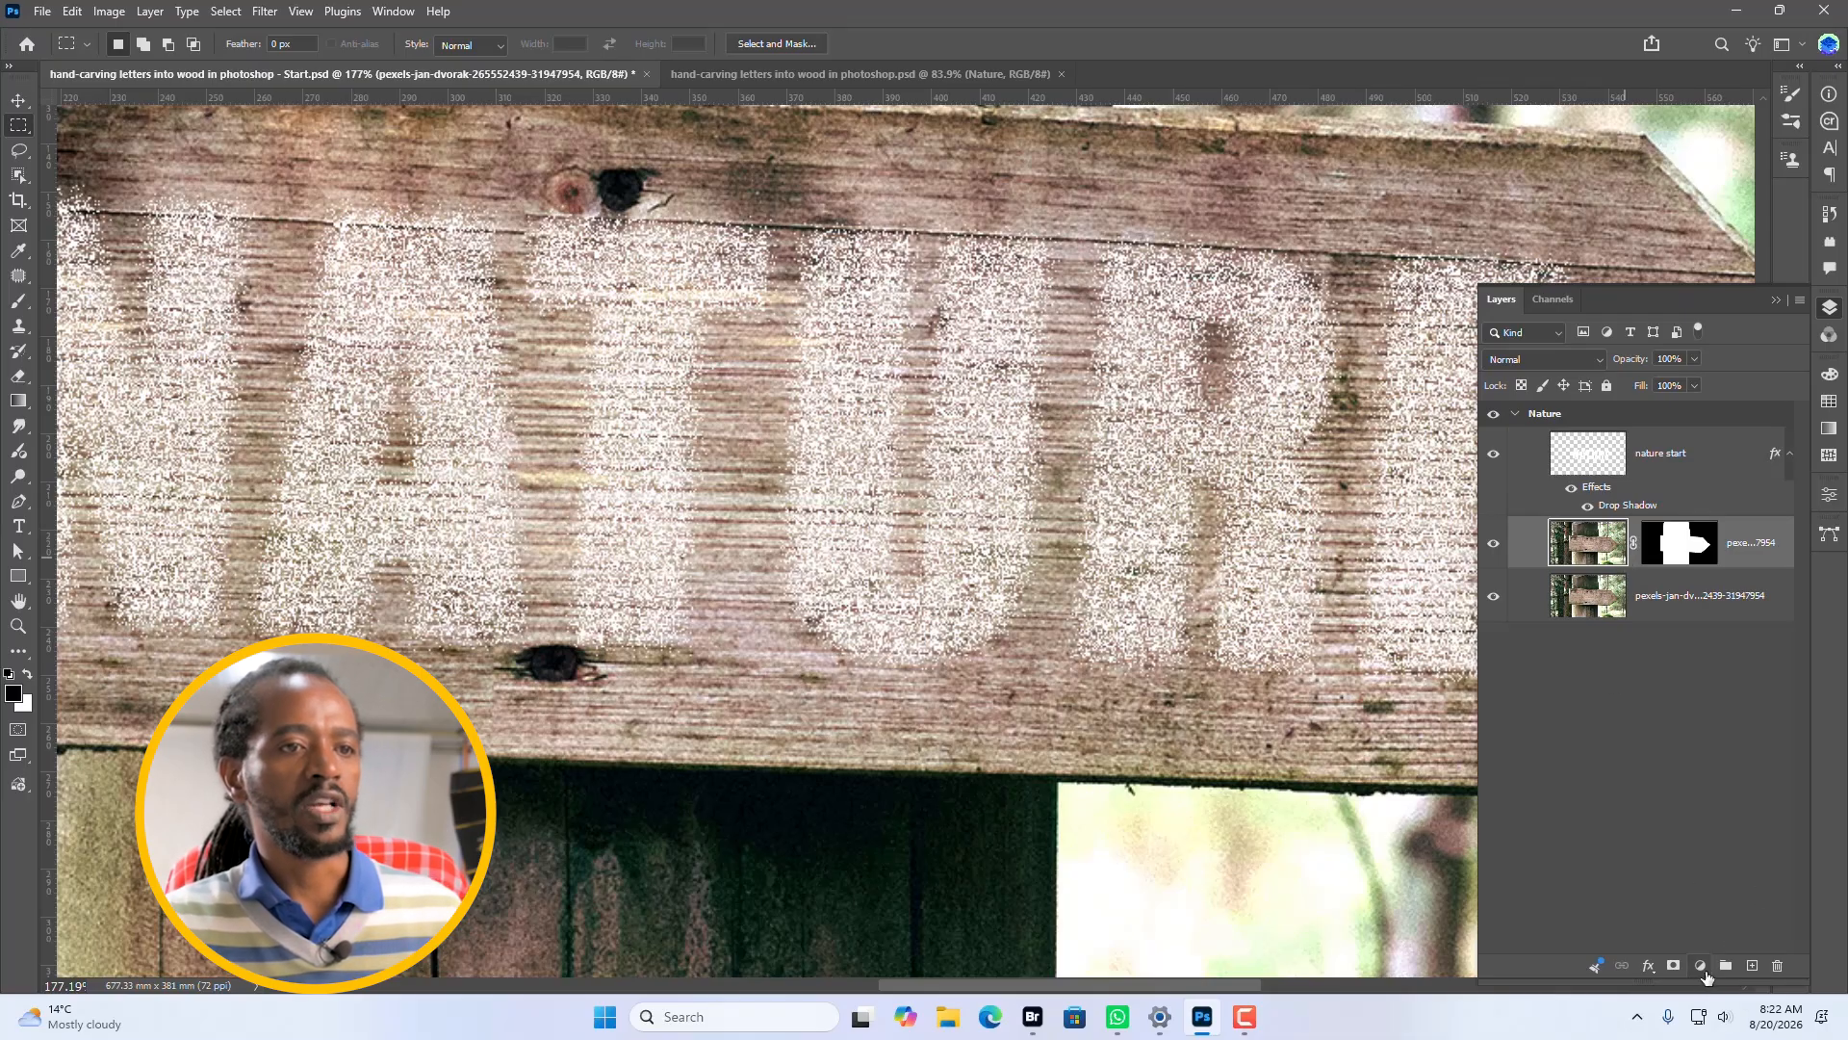
left_click(1702, 966)
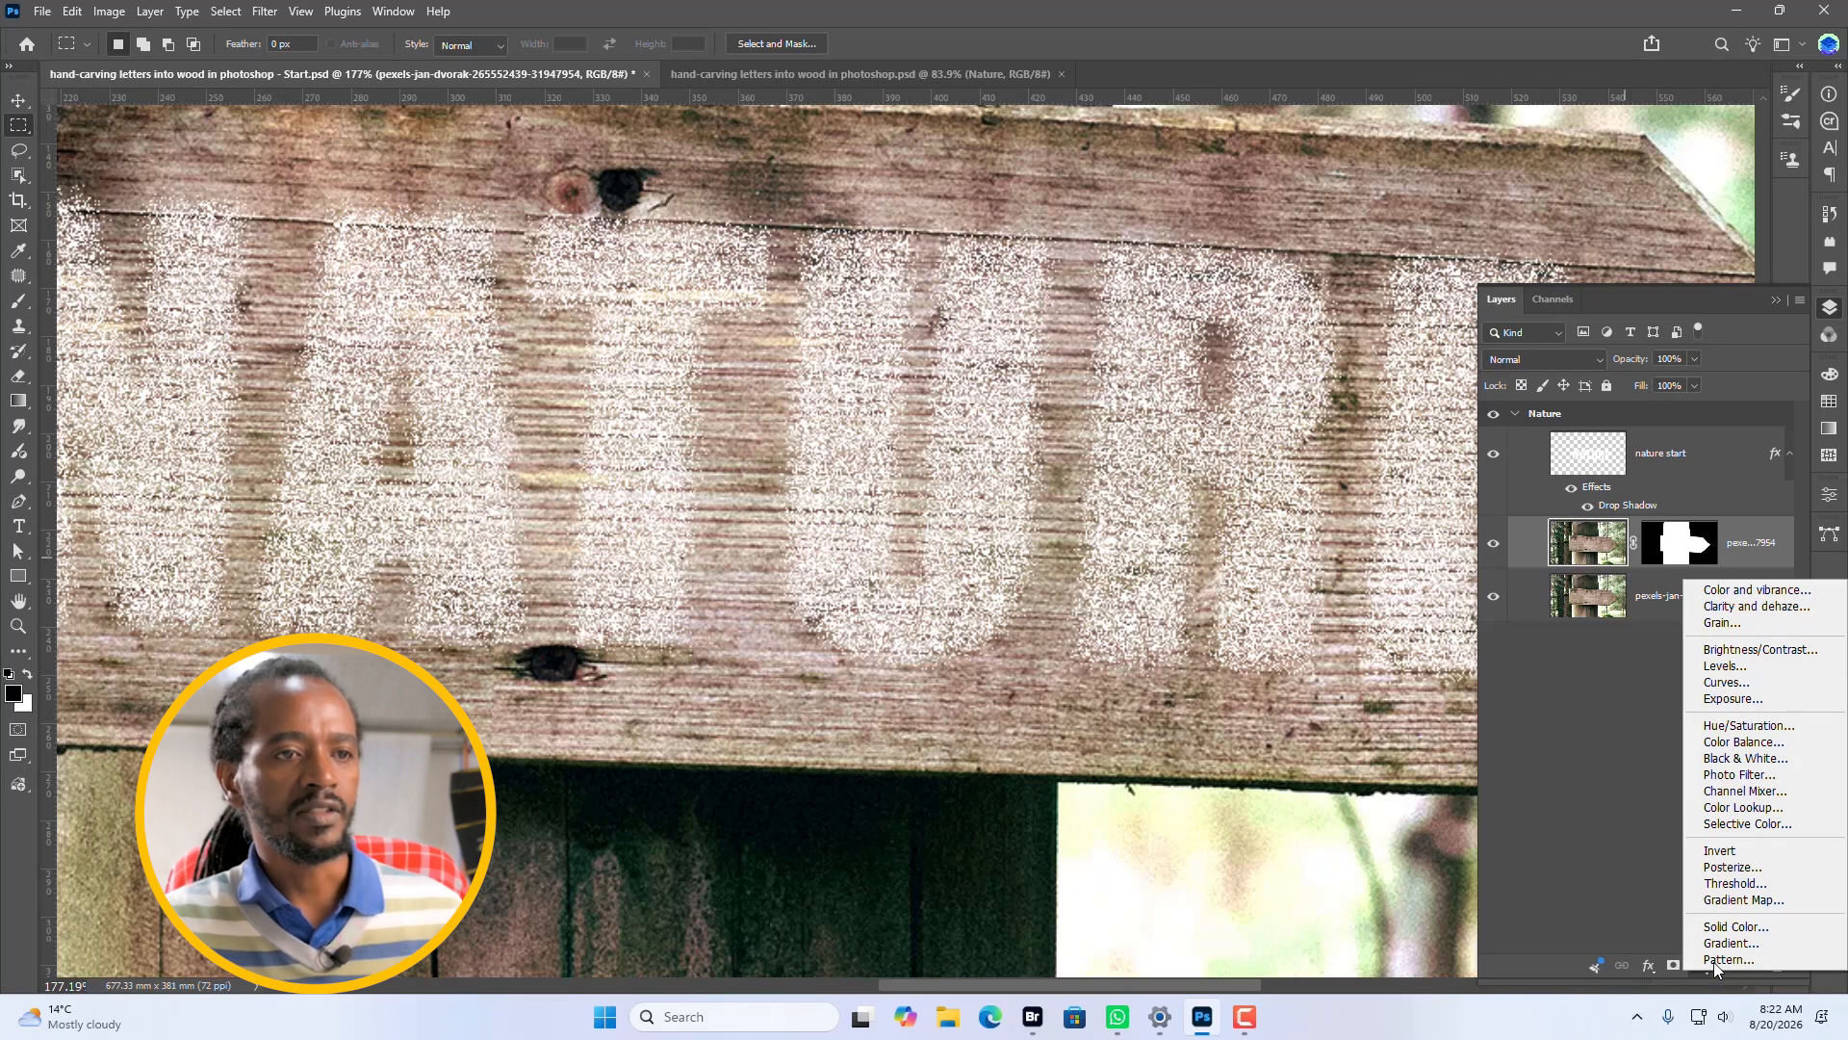
left_click(1745, 927)
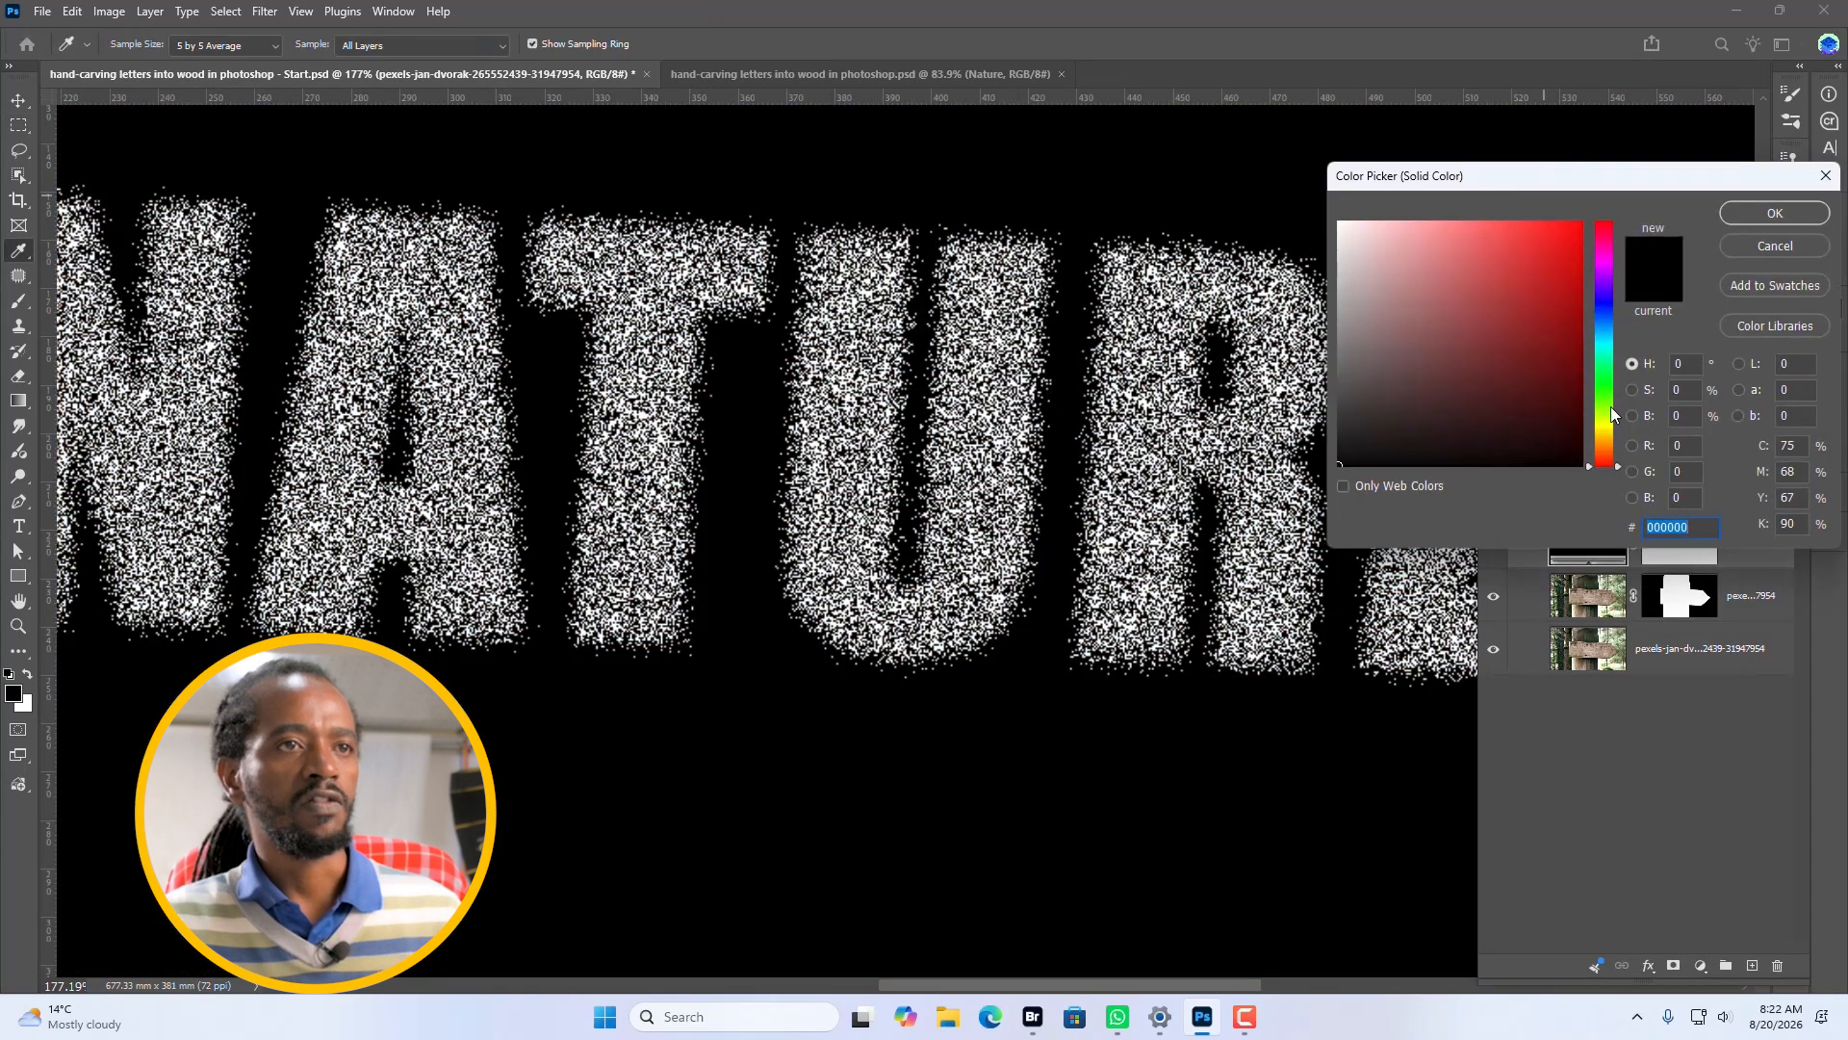
left_click(1777, 213)
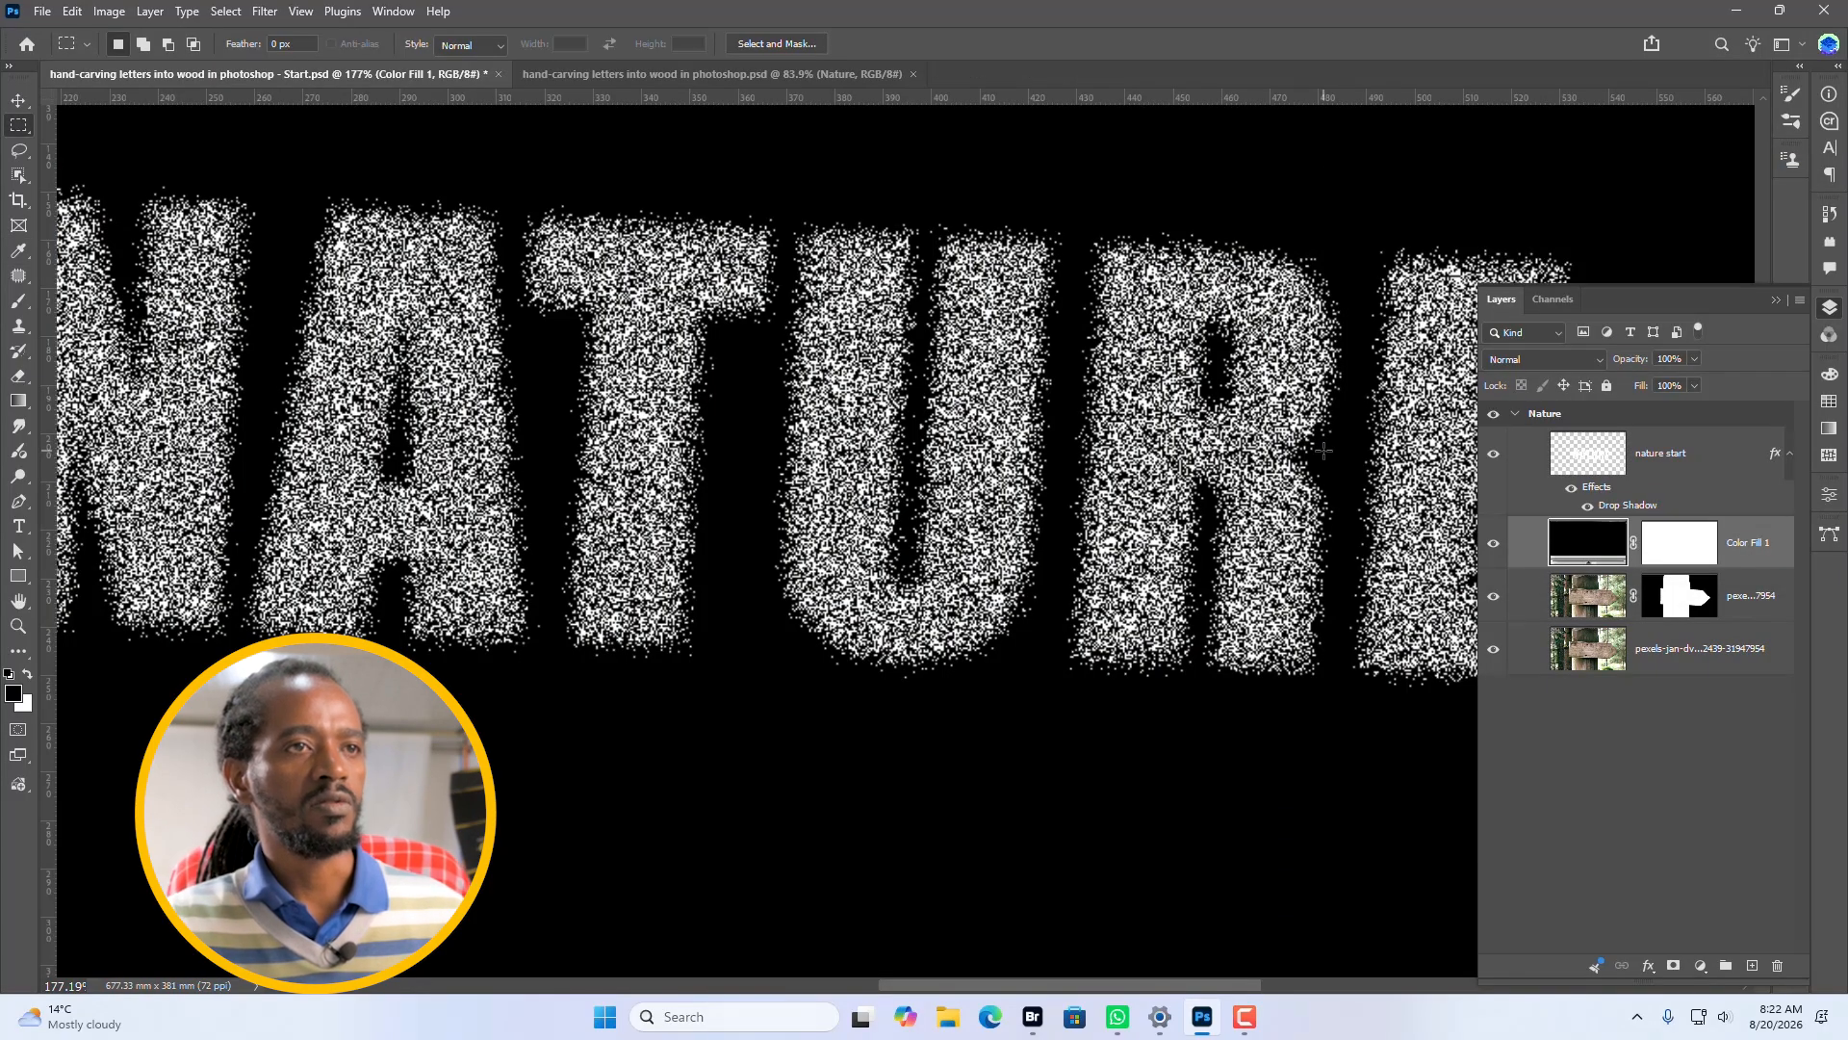
Load the RGB channel as a selection and hide the Color Fill 1 layer.
left_click(1553, 299)
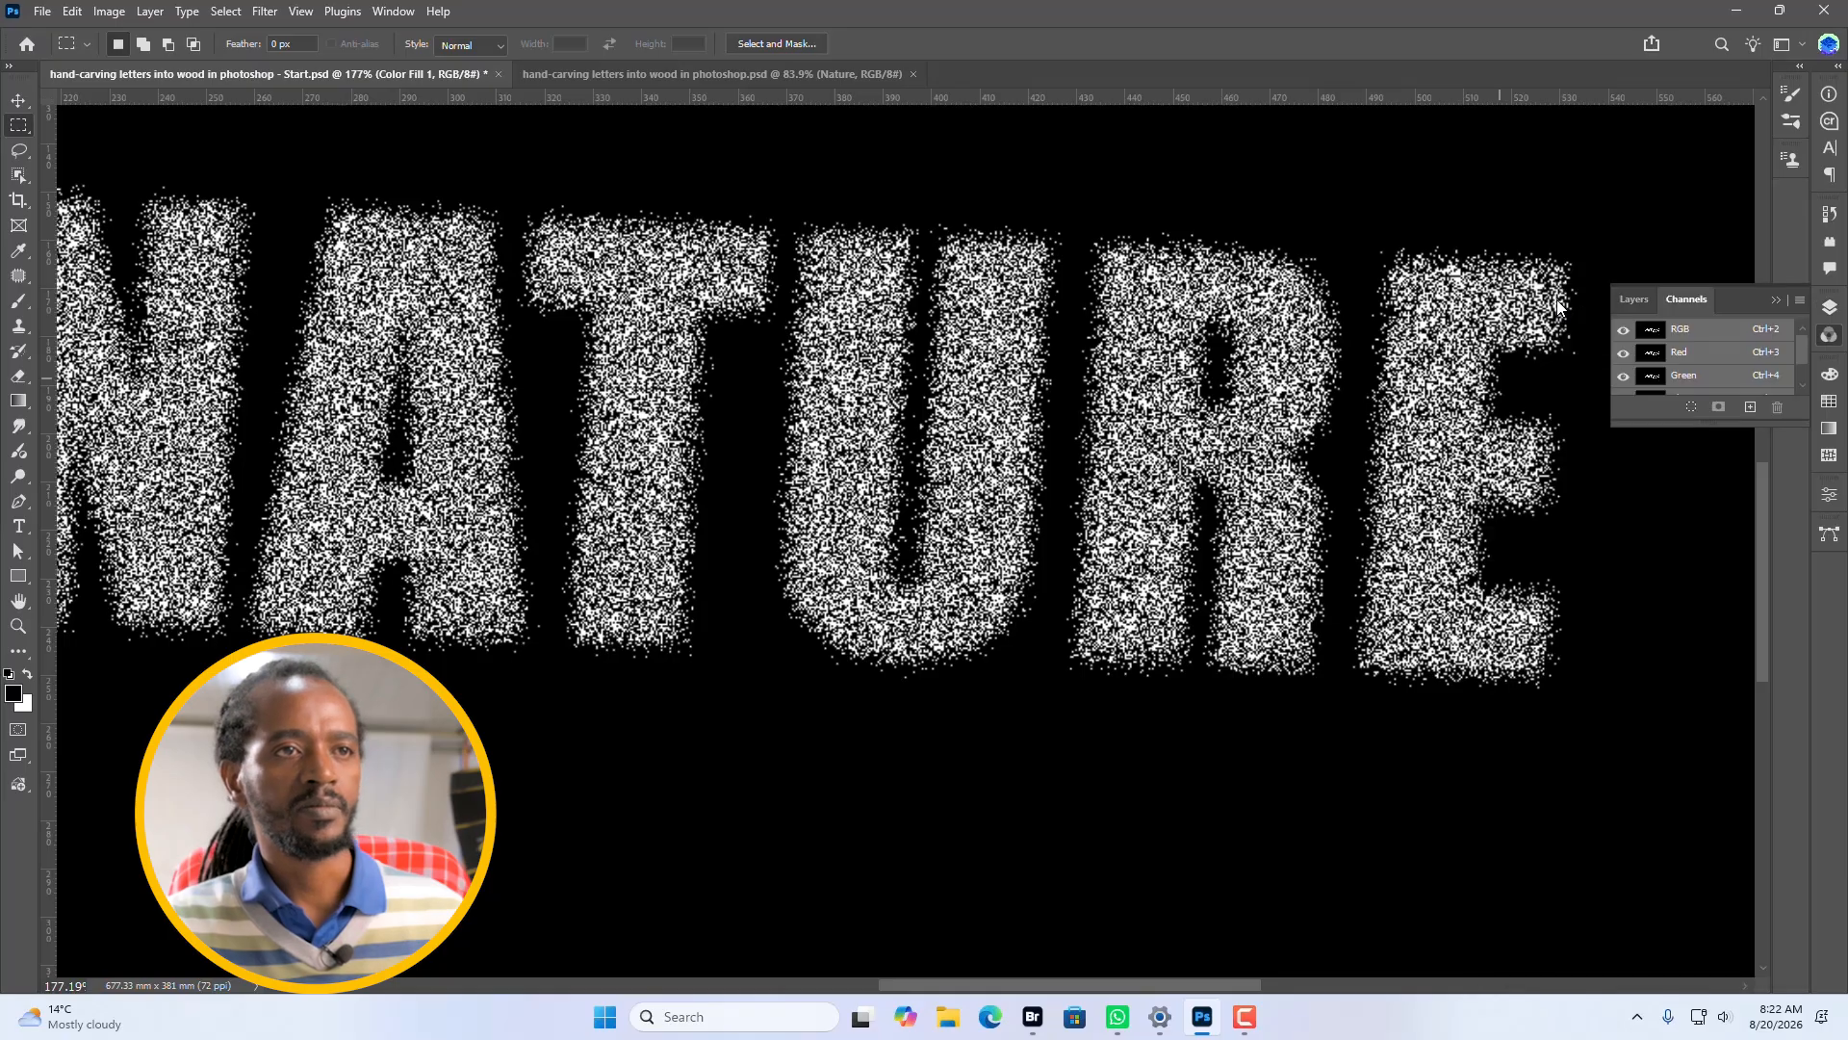
left_click(1654, 332, "ctrl")
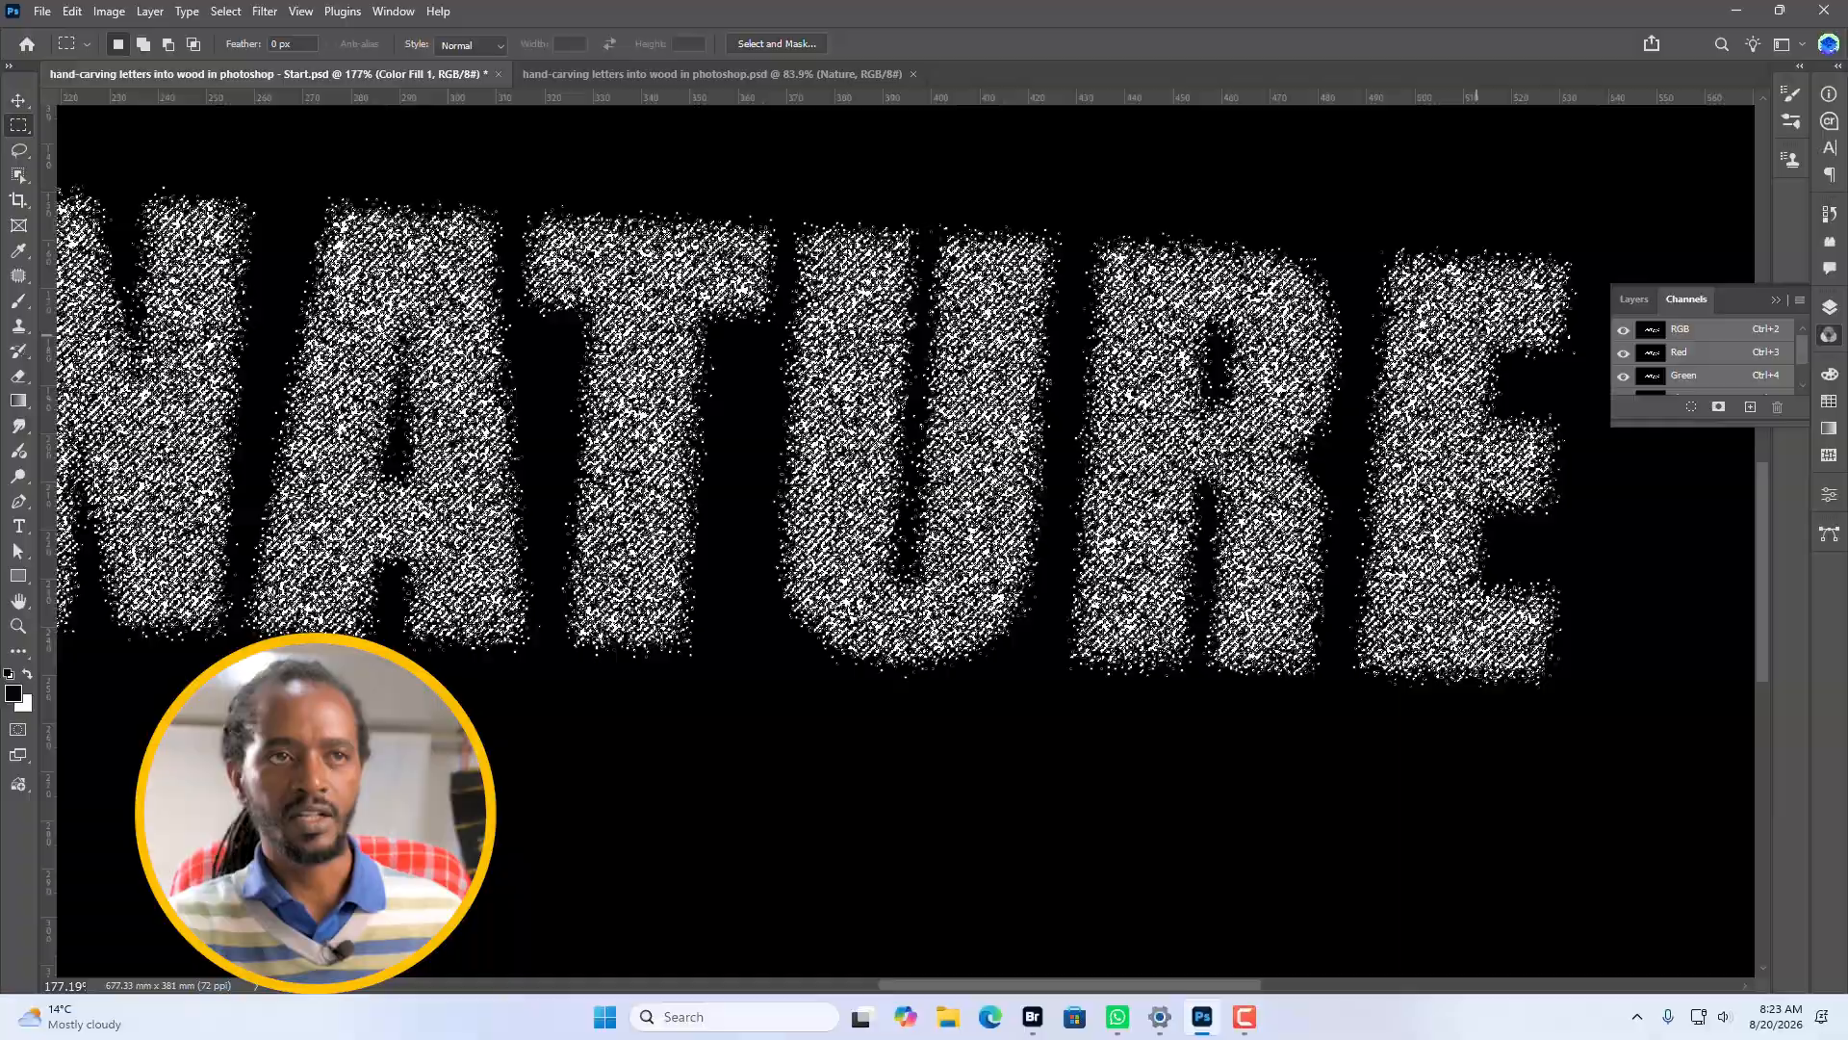
left_click(1831, 308)
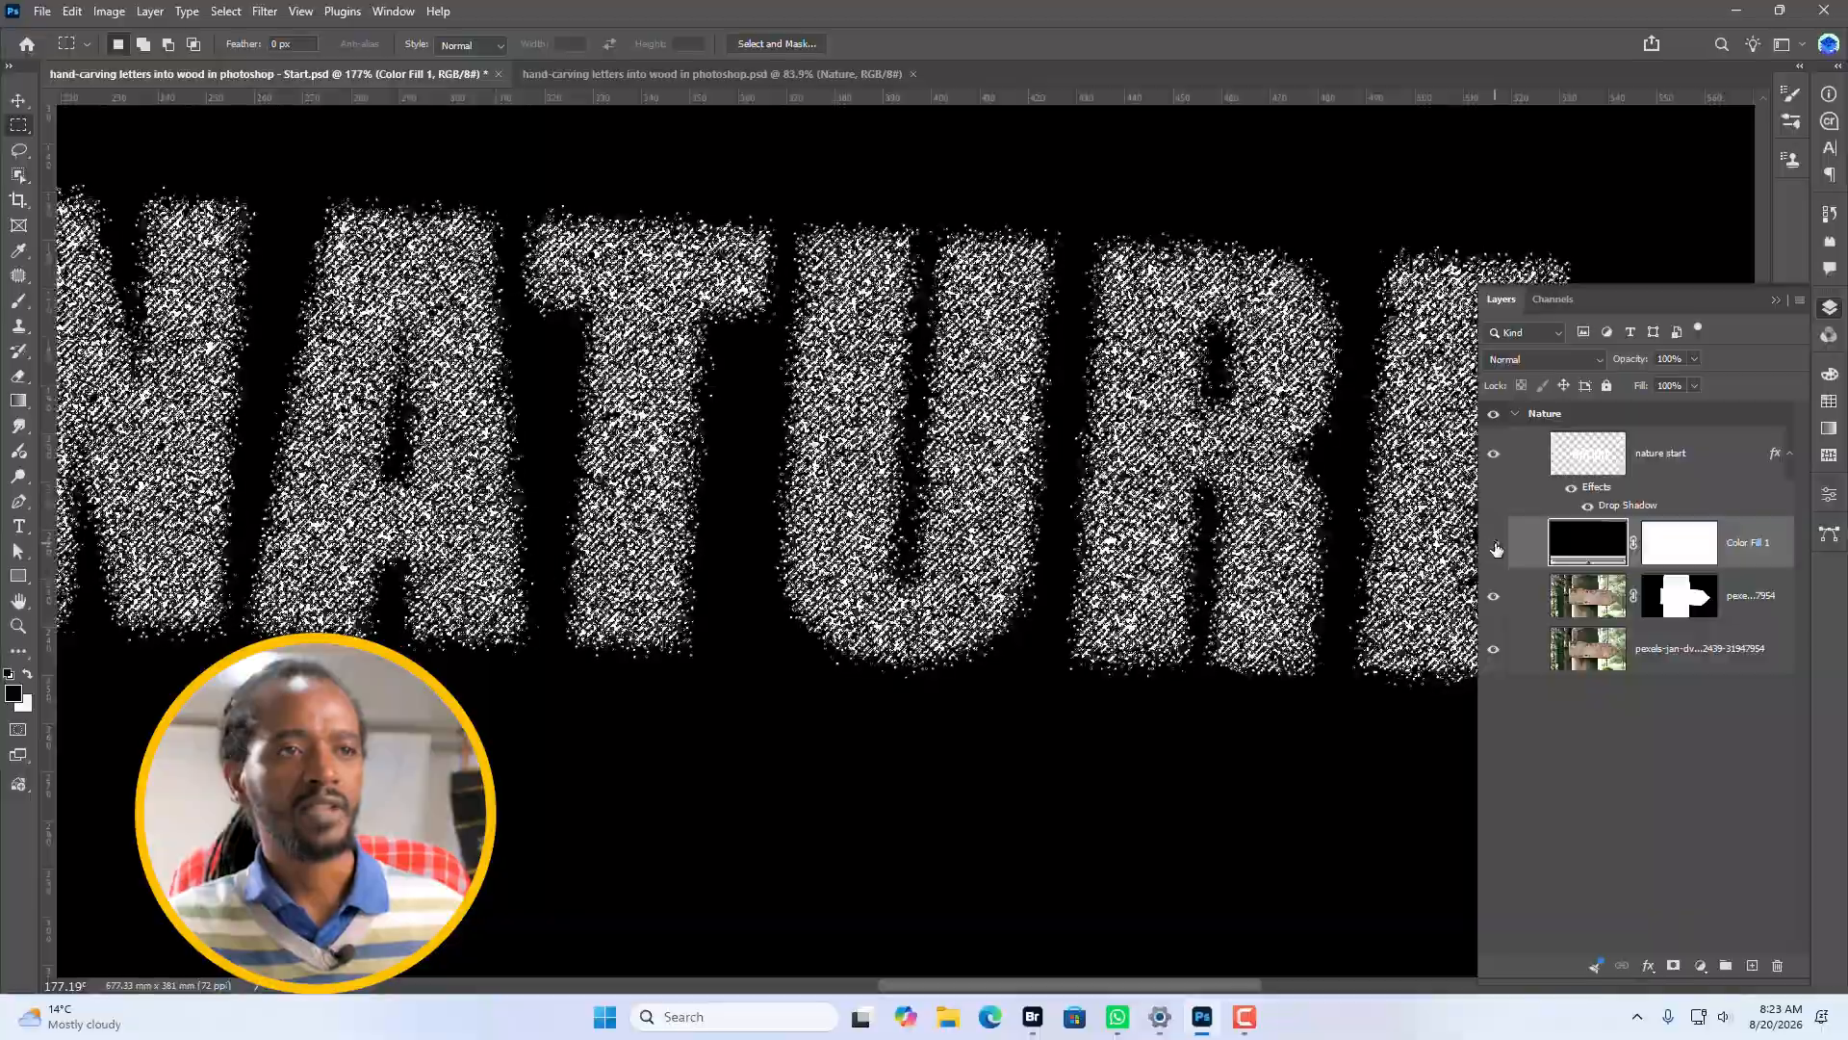
left_click(1493, 546)
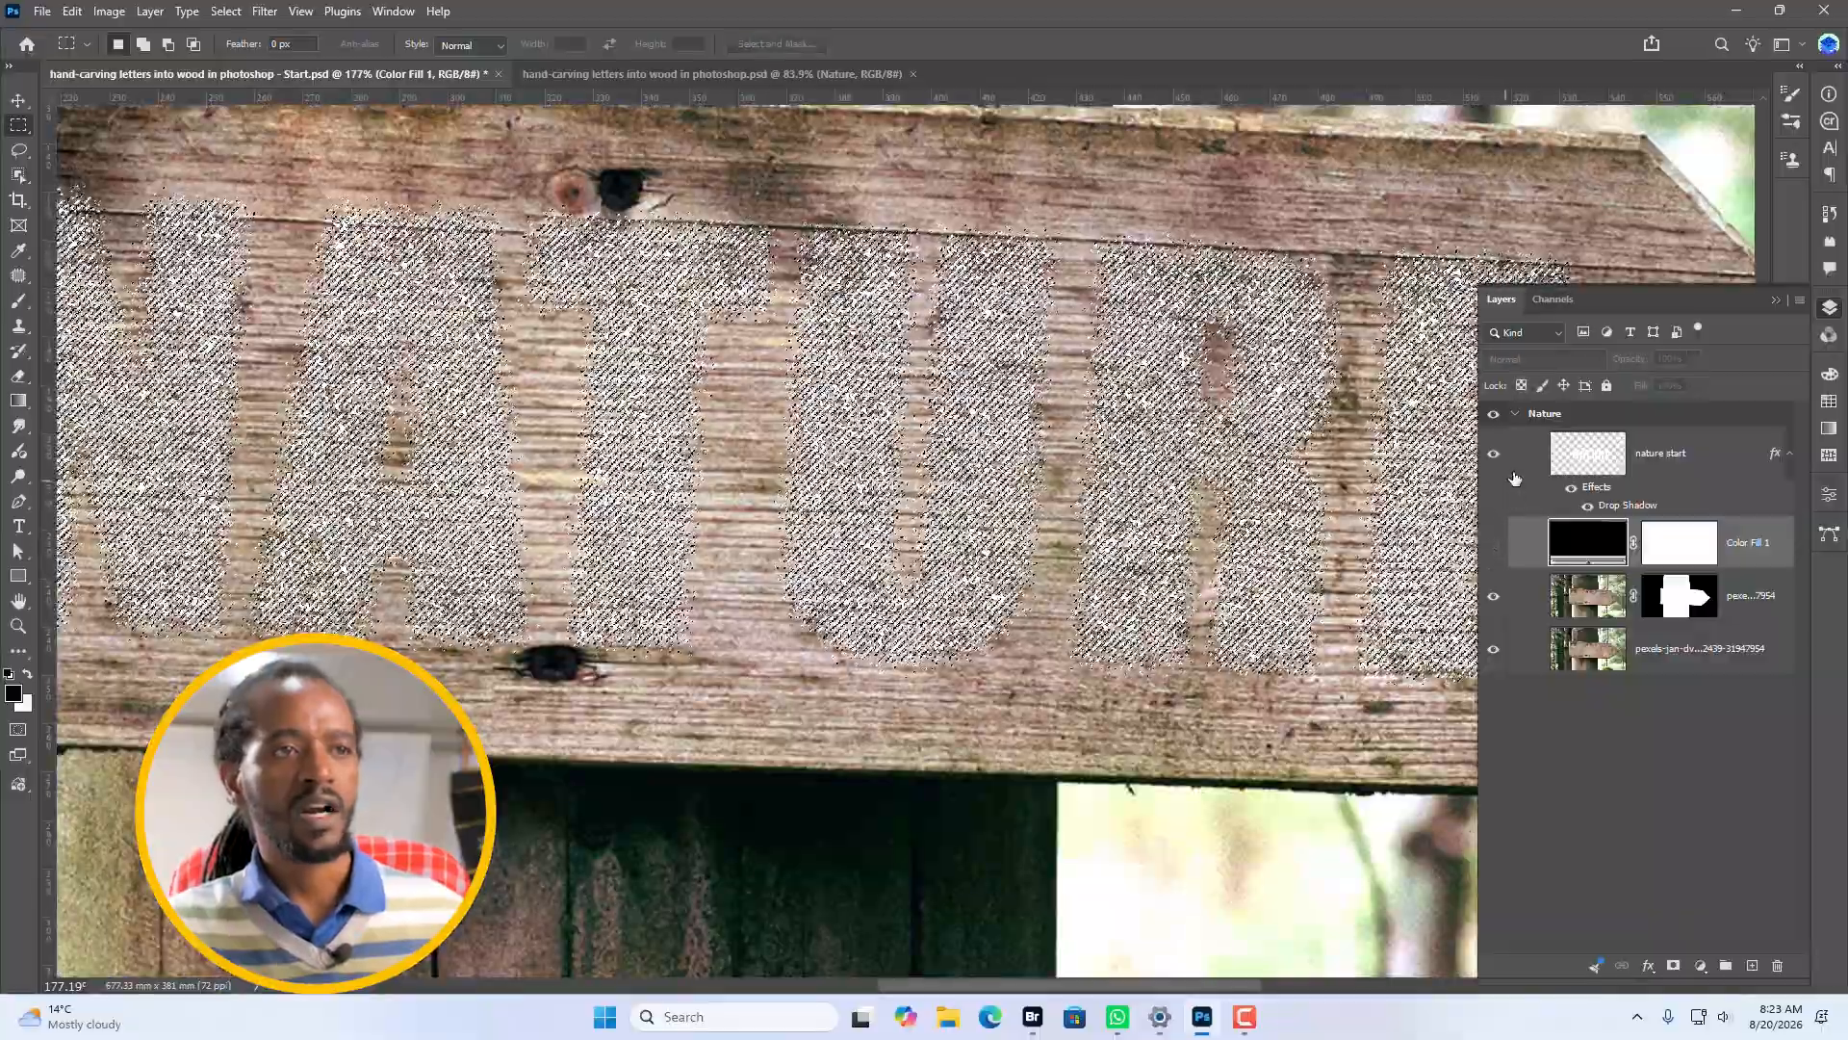
Duplicate the masked wood photo layer to the top of the group and replace its mask with one from the selection.
left_click(1593, 598)
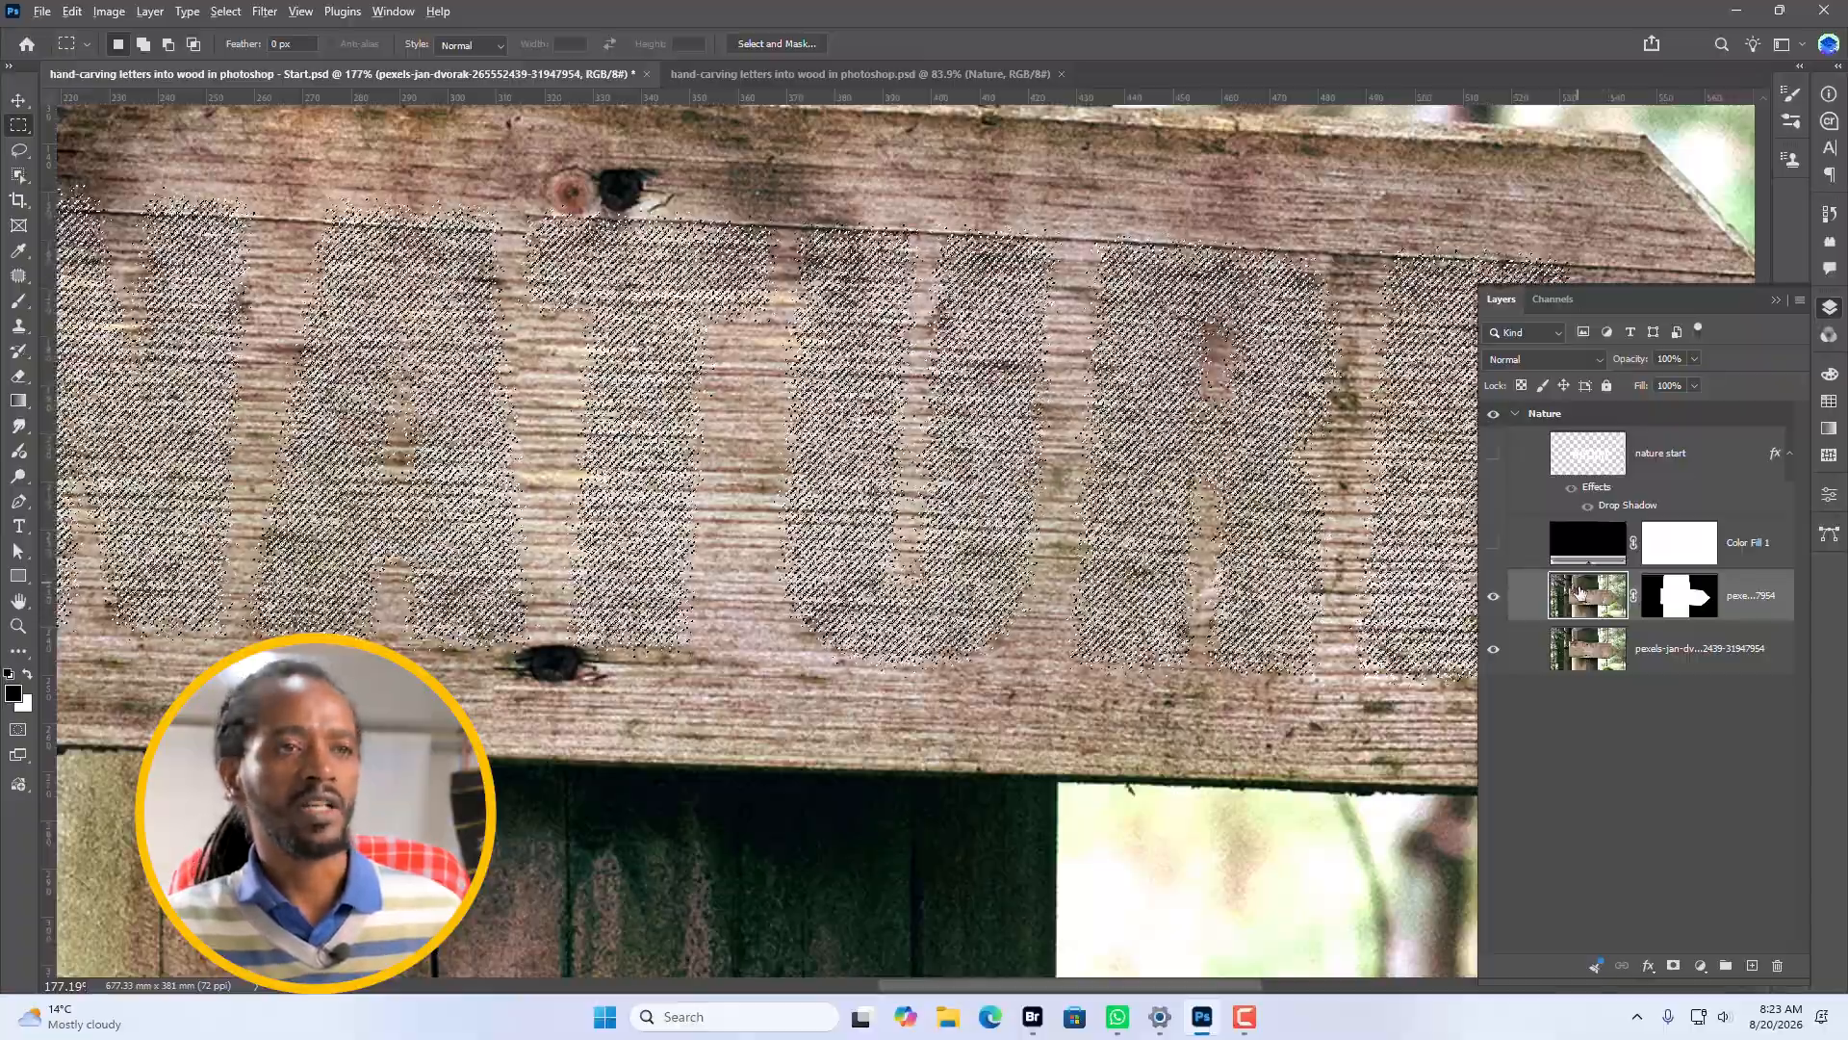
left_click_drag(1588, 597, 1562, 448)
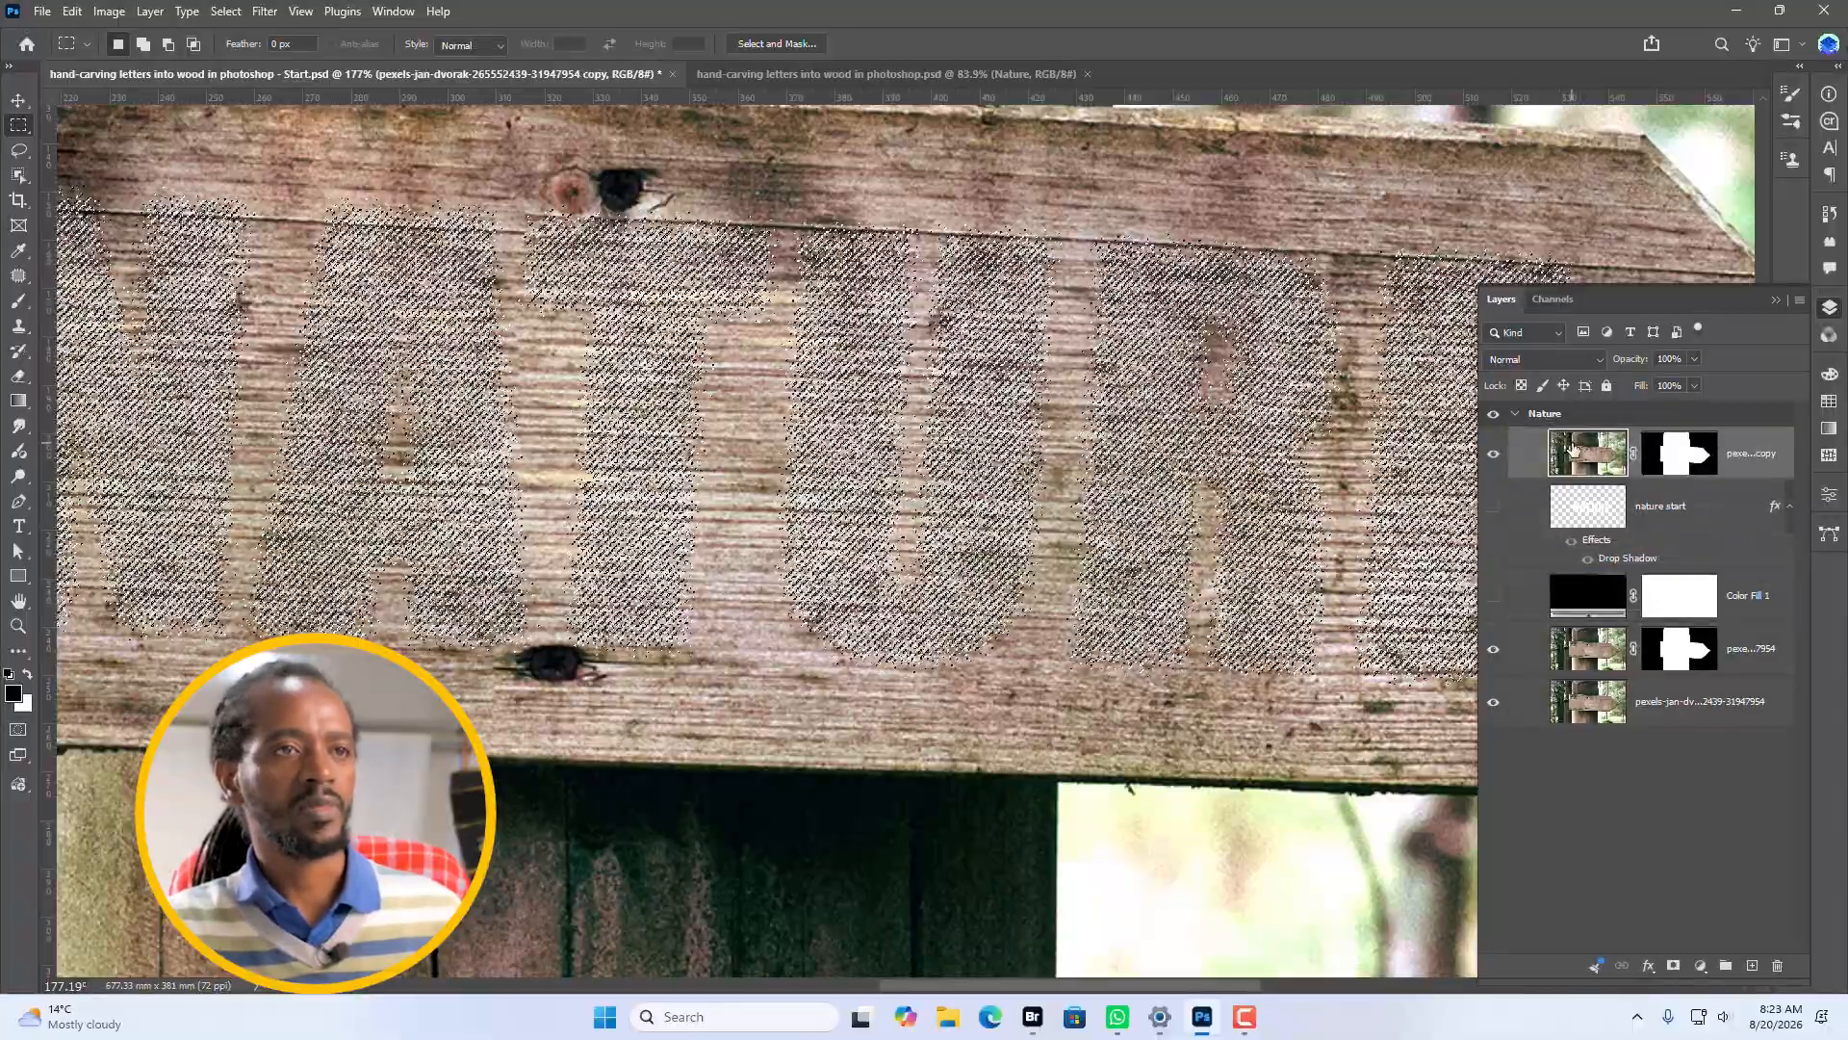
left_click(1682, 462)
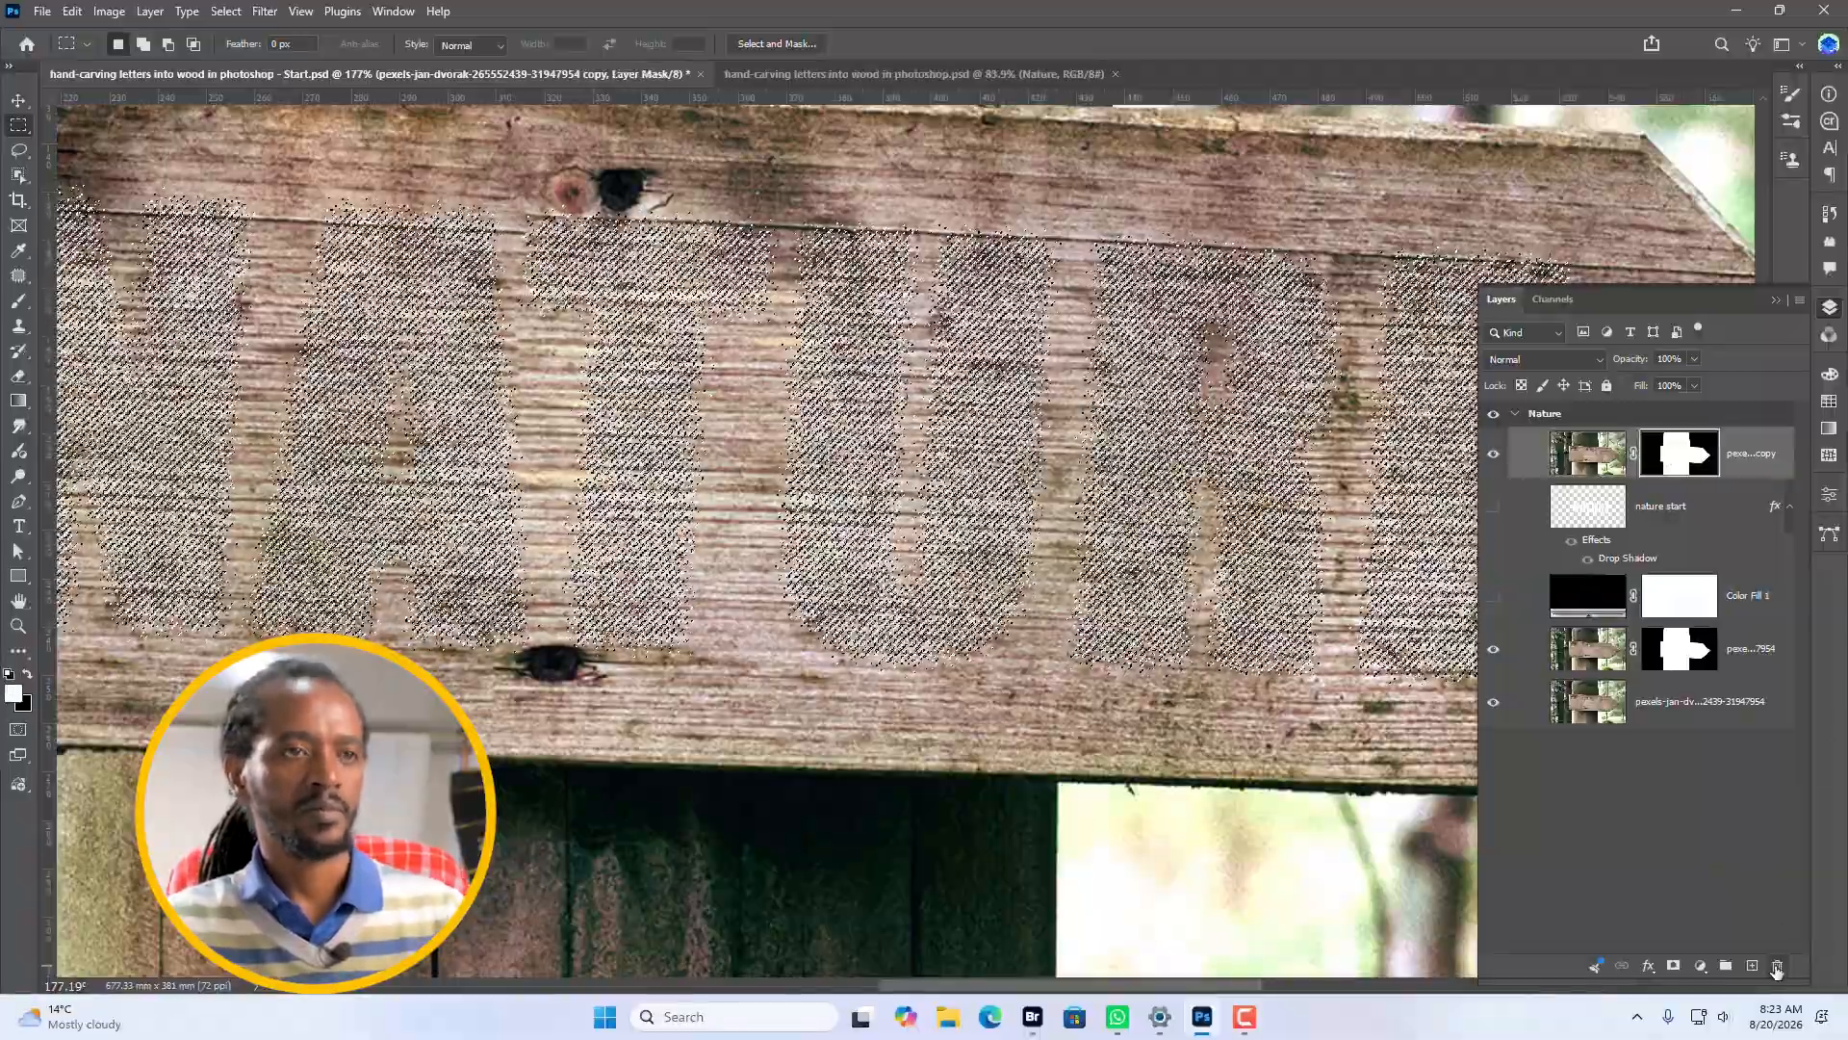
left_click(1777, 964)
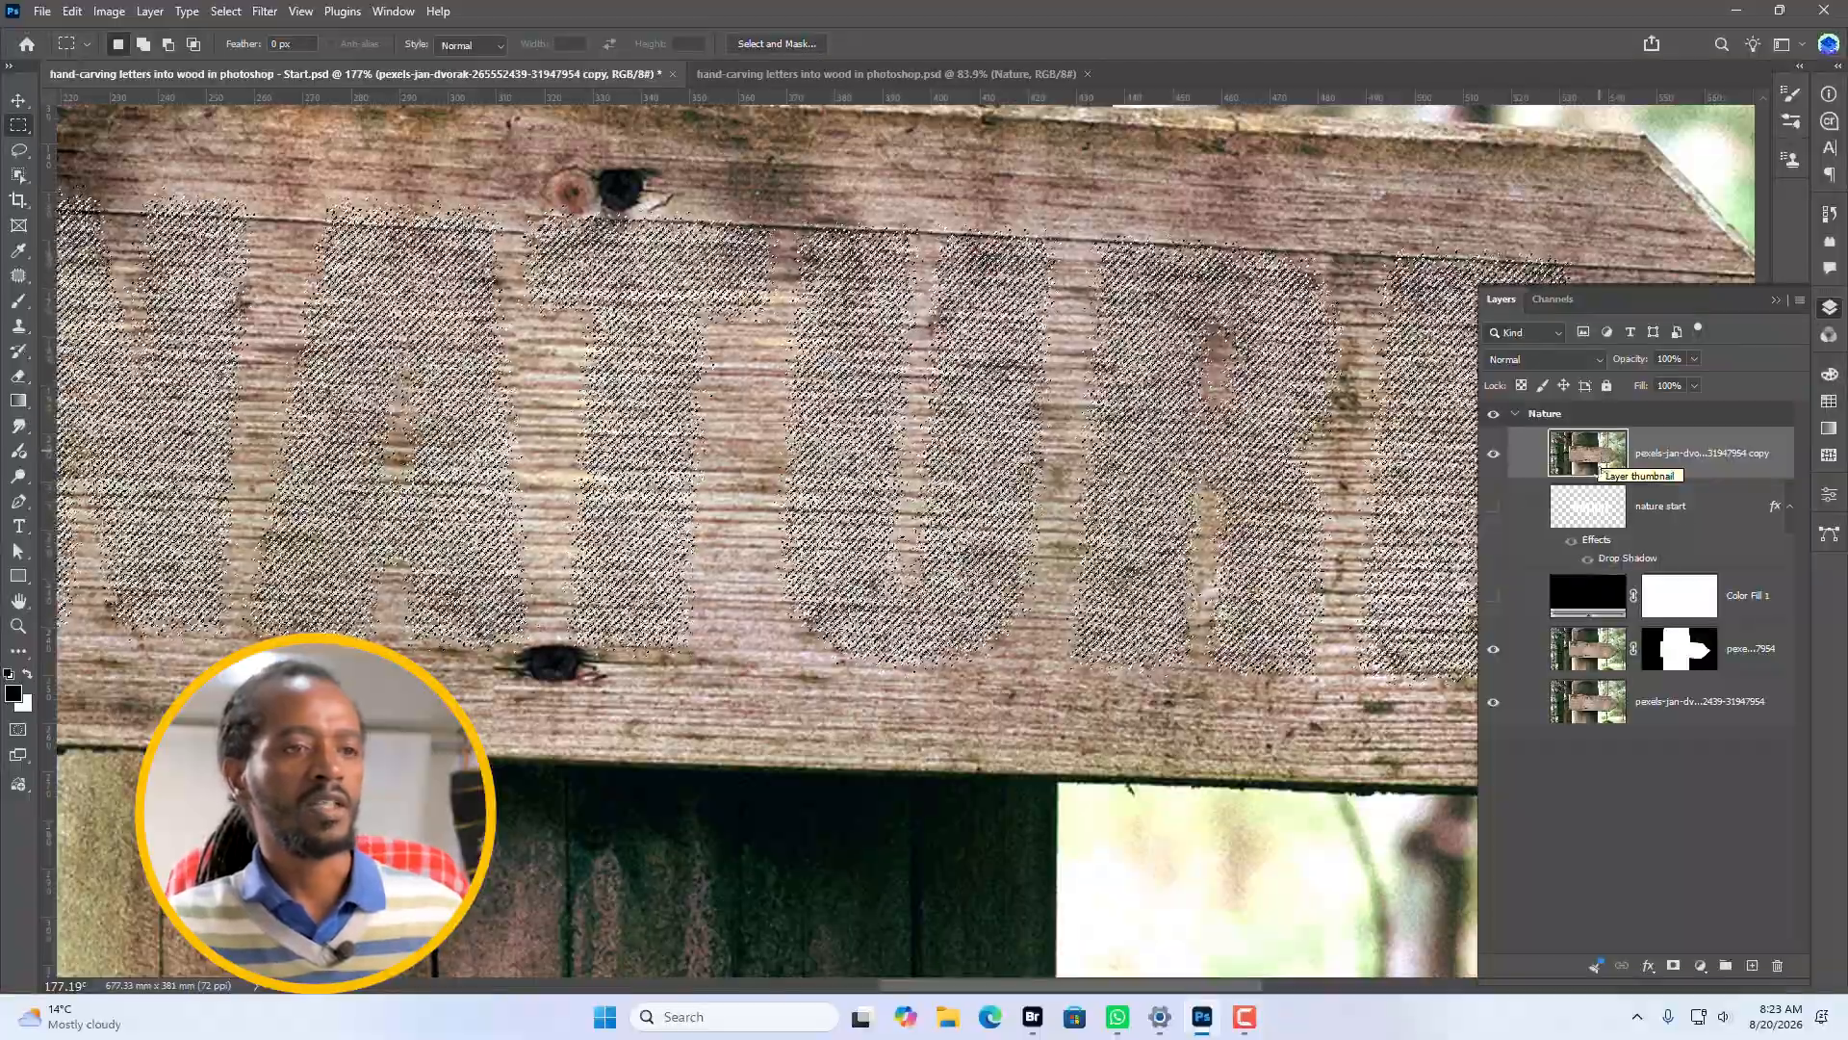
left_click(1674, 966)
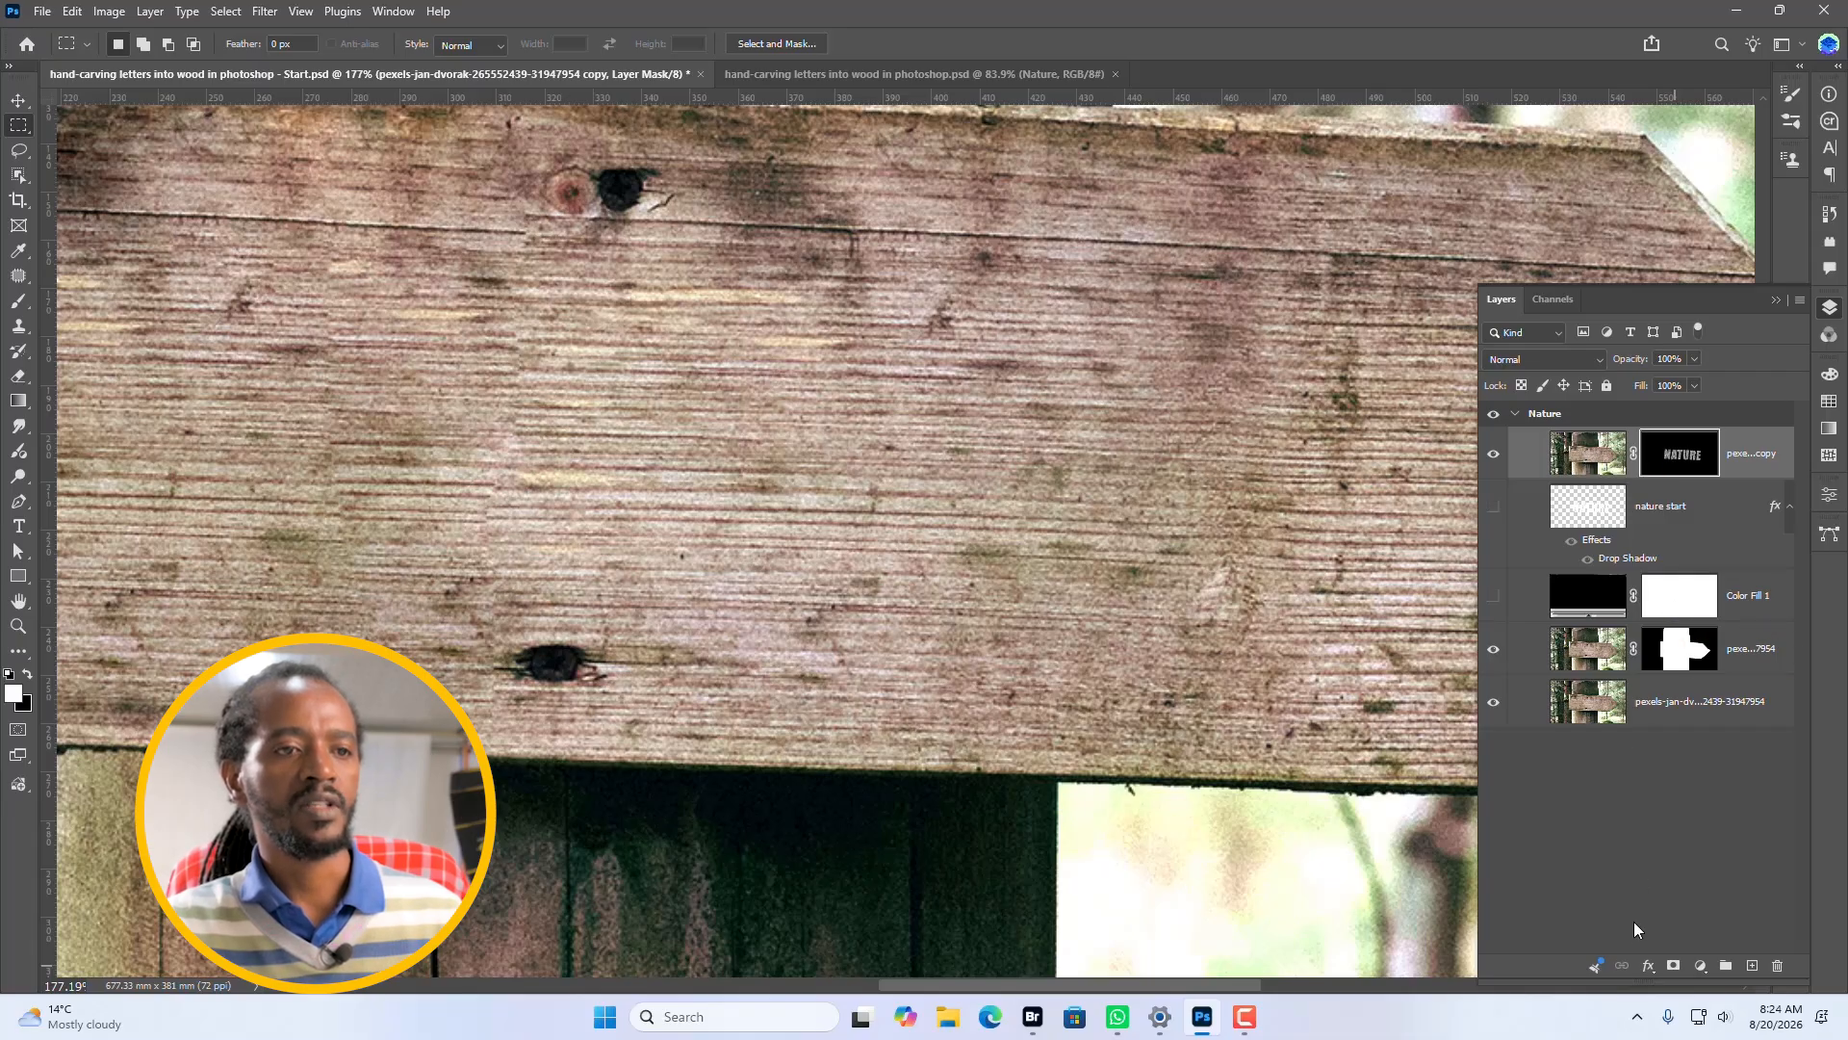
Add a Linear Burn inner shadow in dark brown #261600 at 60% opacity to the photo copy layer.
left_click(1647, 965)
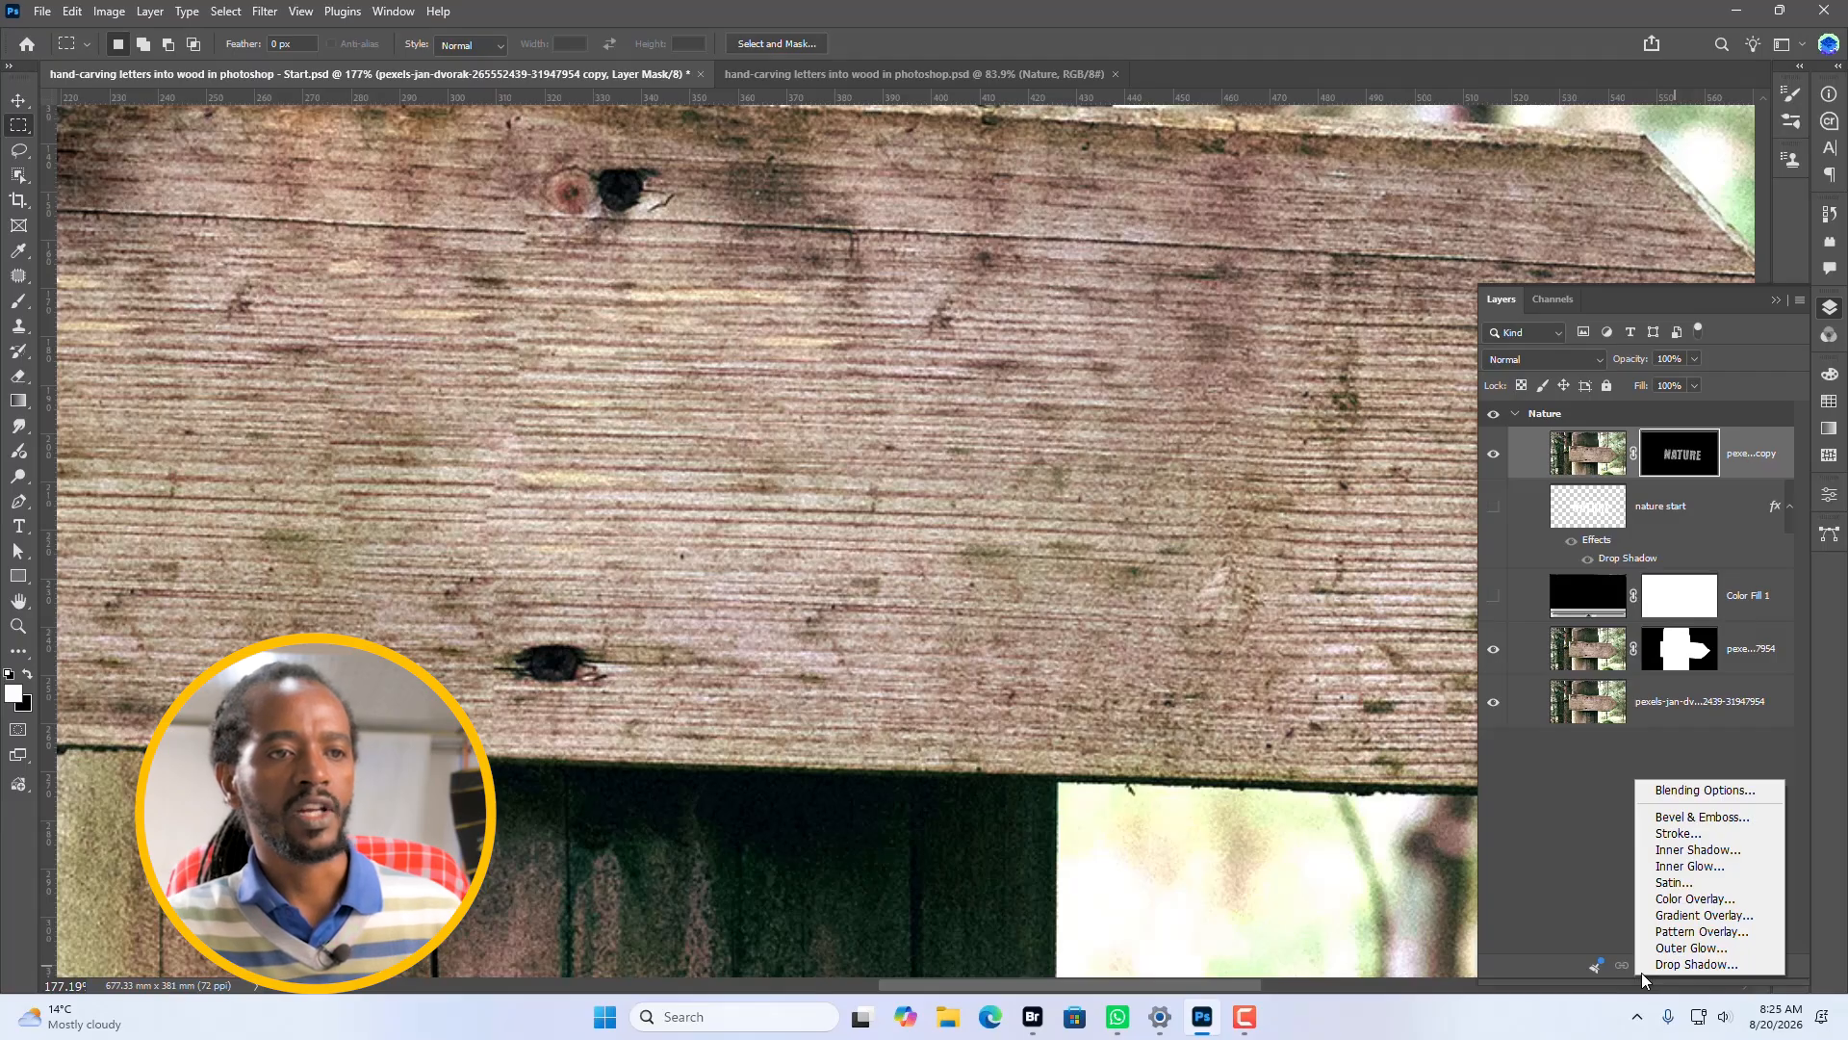
left_click(1714, 851)
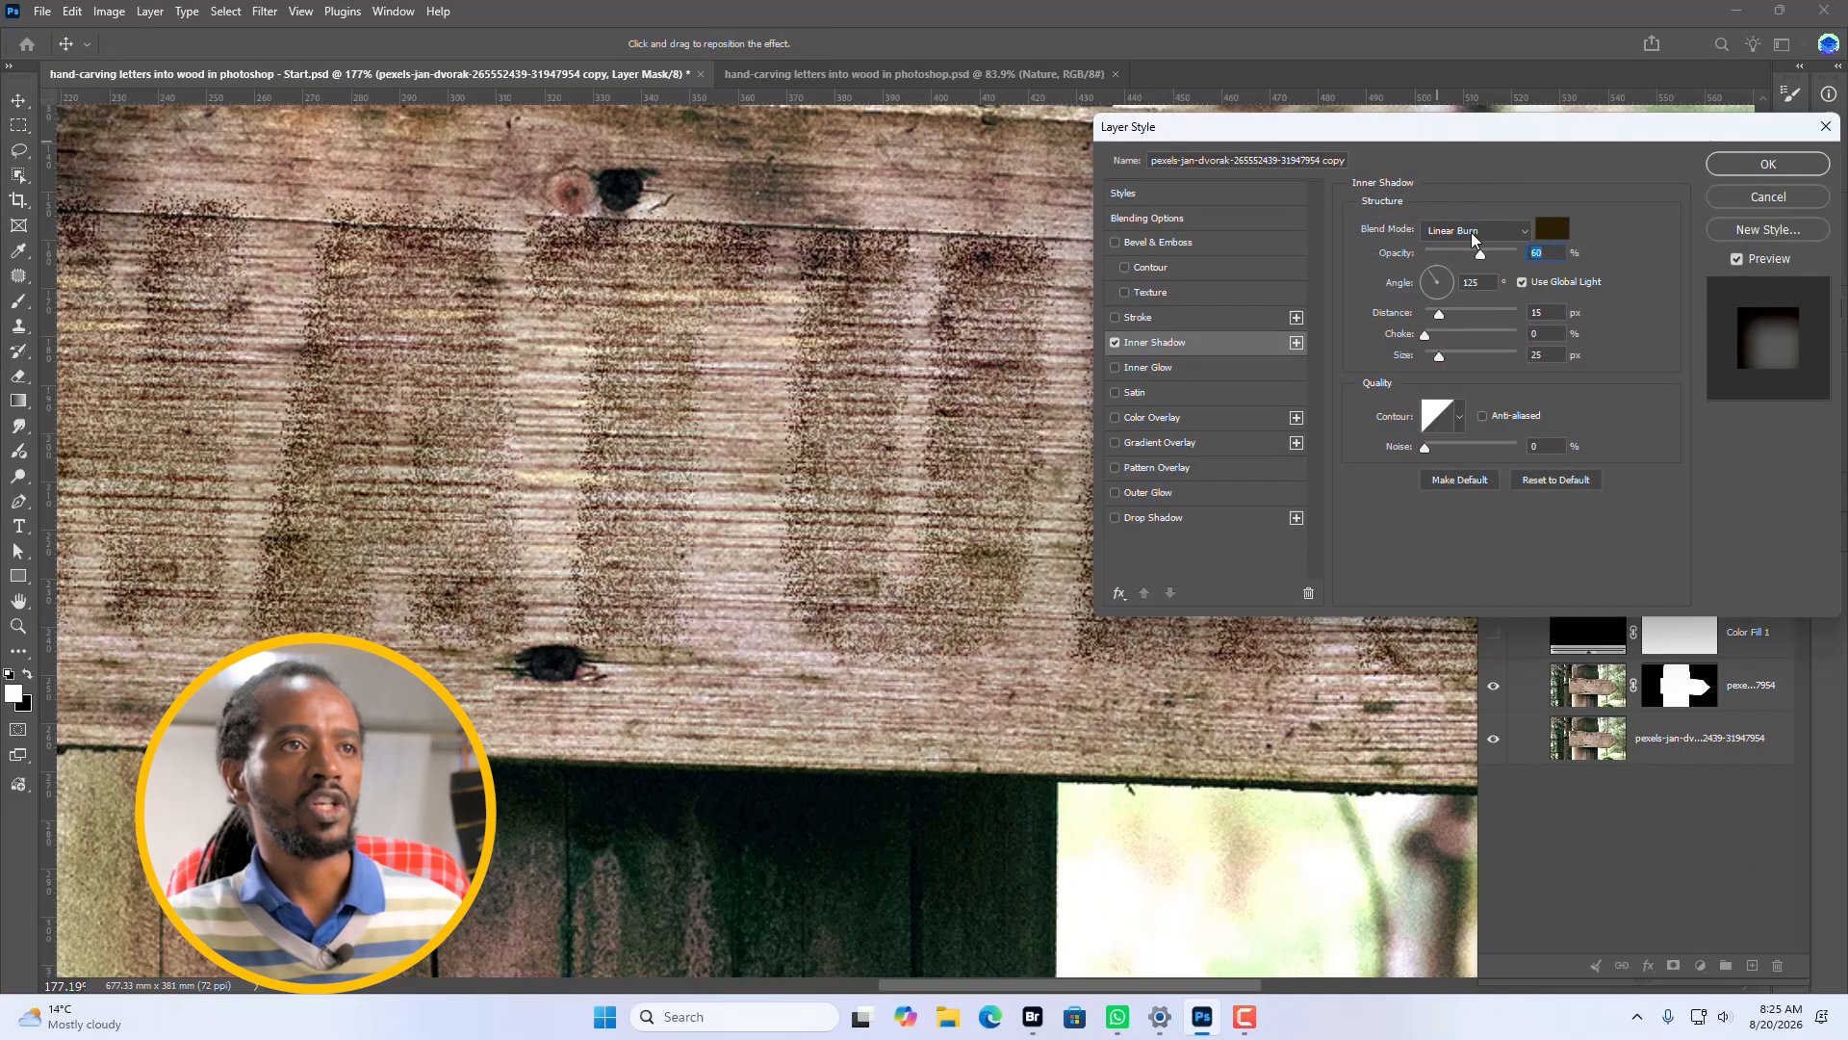
left_click(1552, 228)
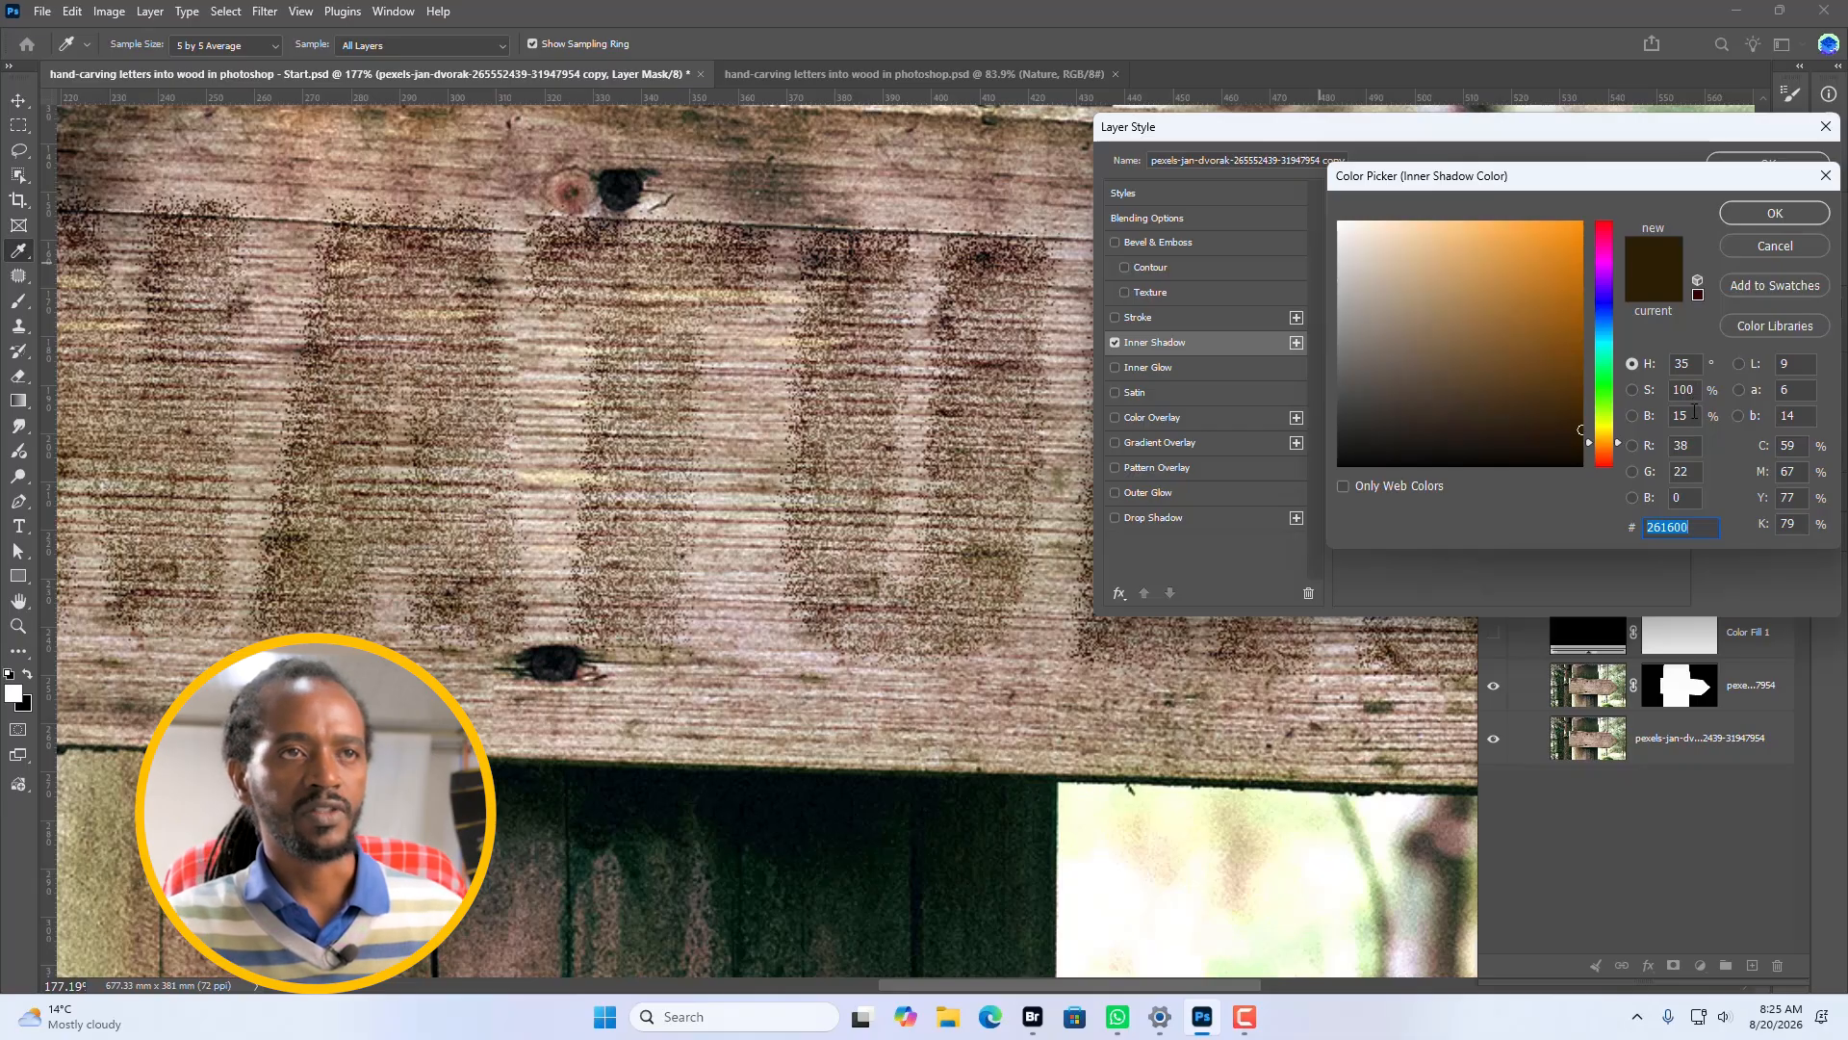
left_click(1789, 214)
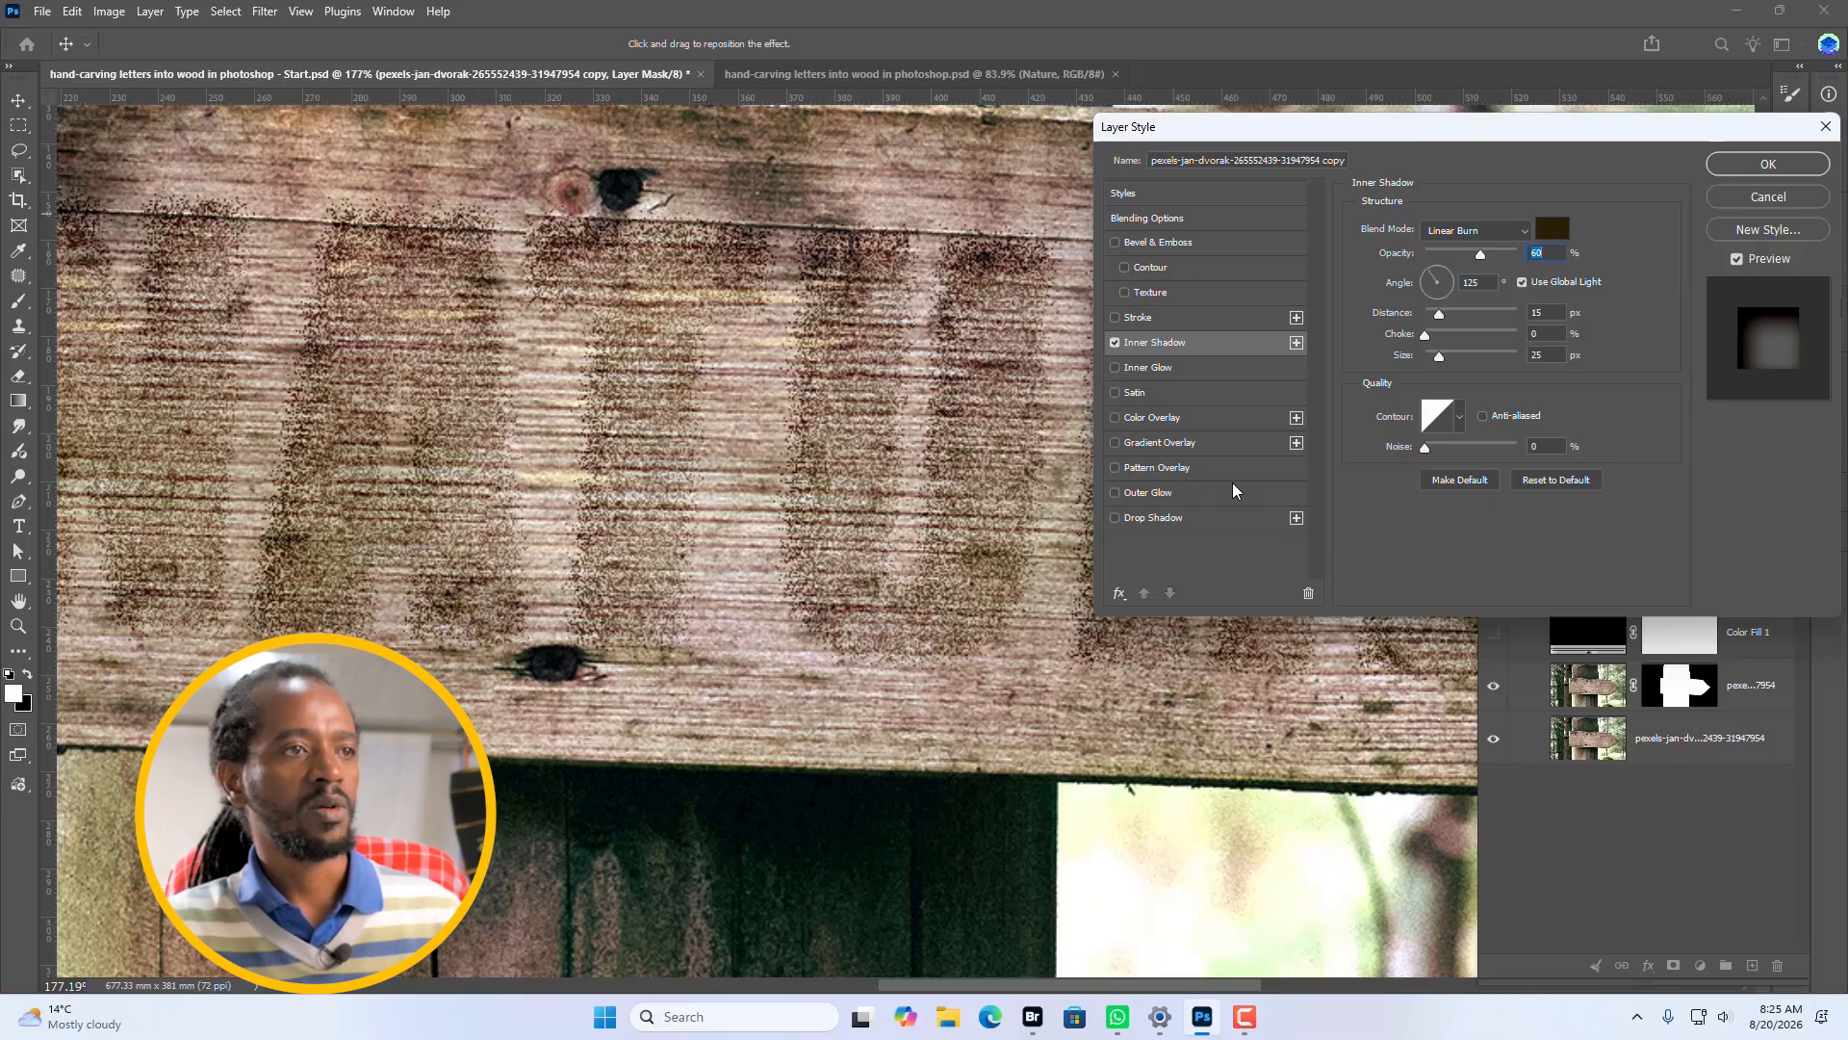
Enable a Linear Burn outer glow in dark brown #261600 at 65% opacity with 2 px size.
left_click(1113, 493)
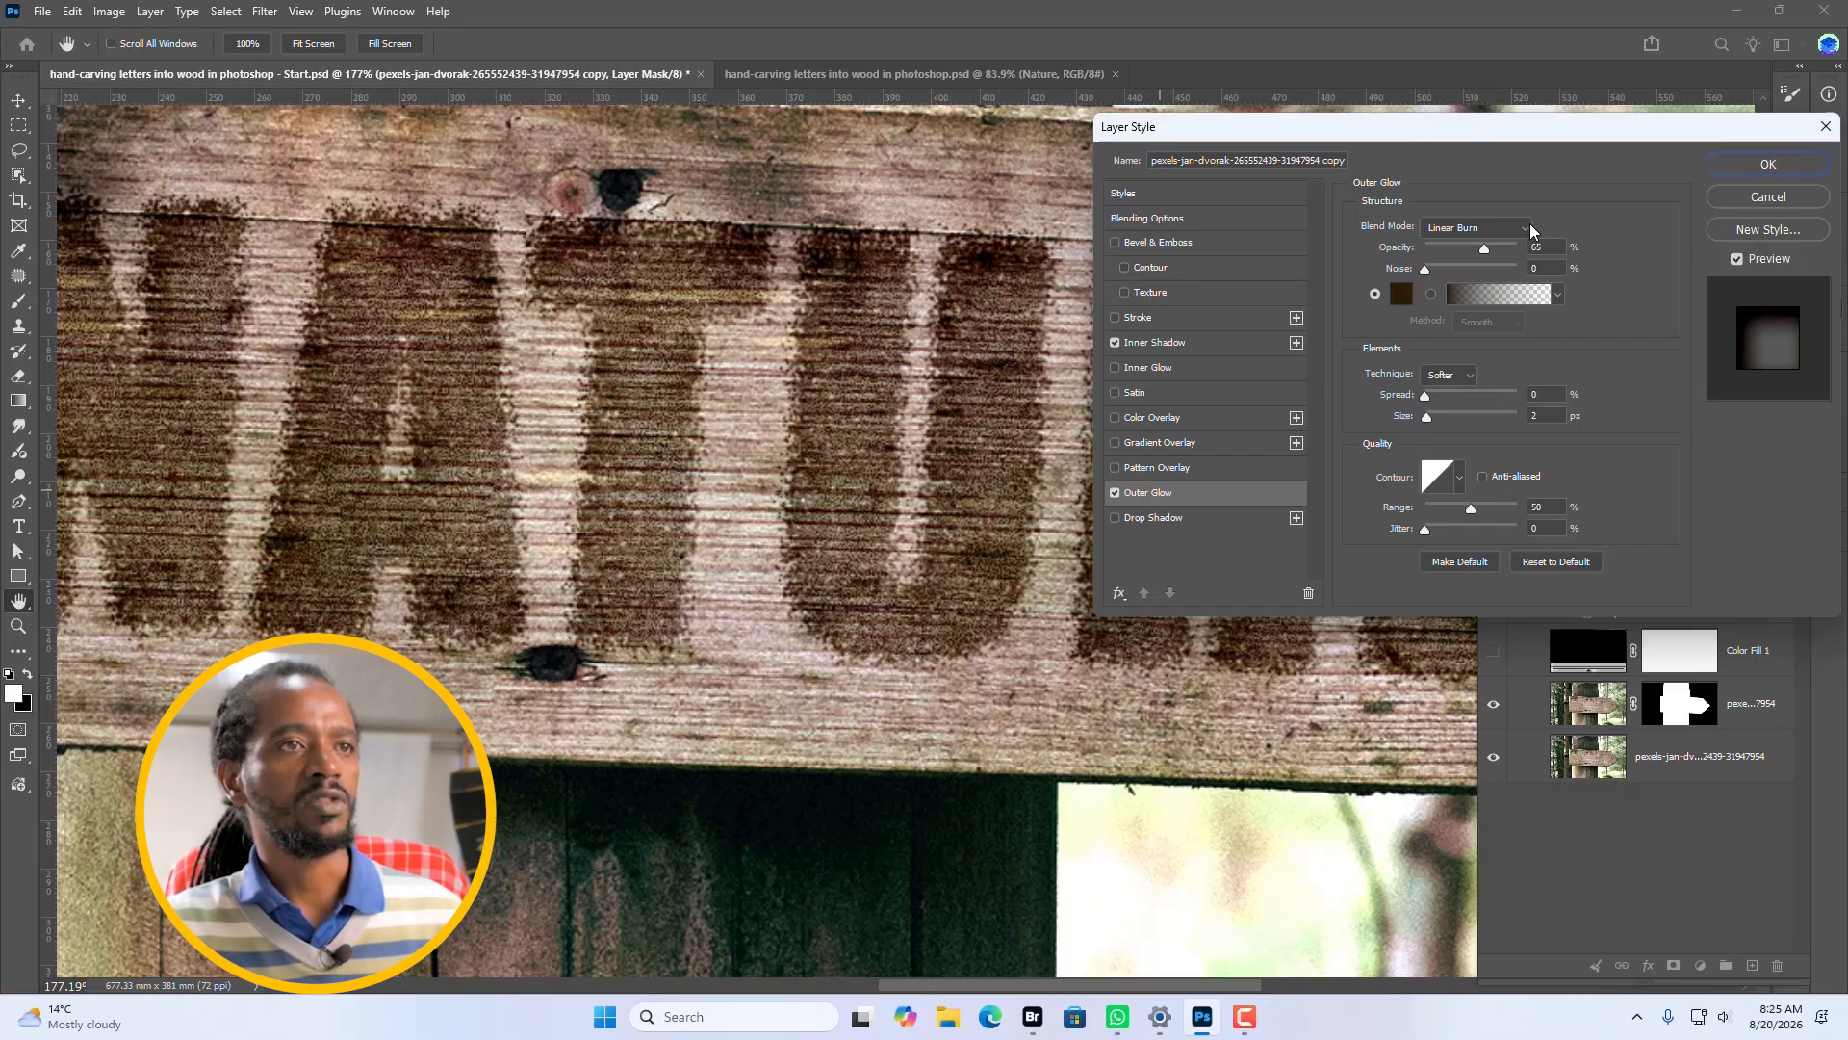
left_click(1402, 295)
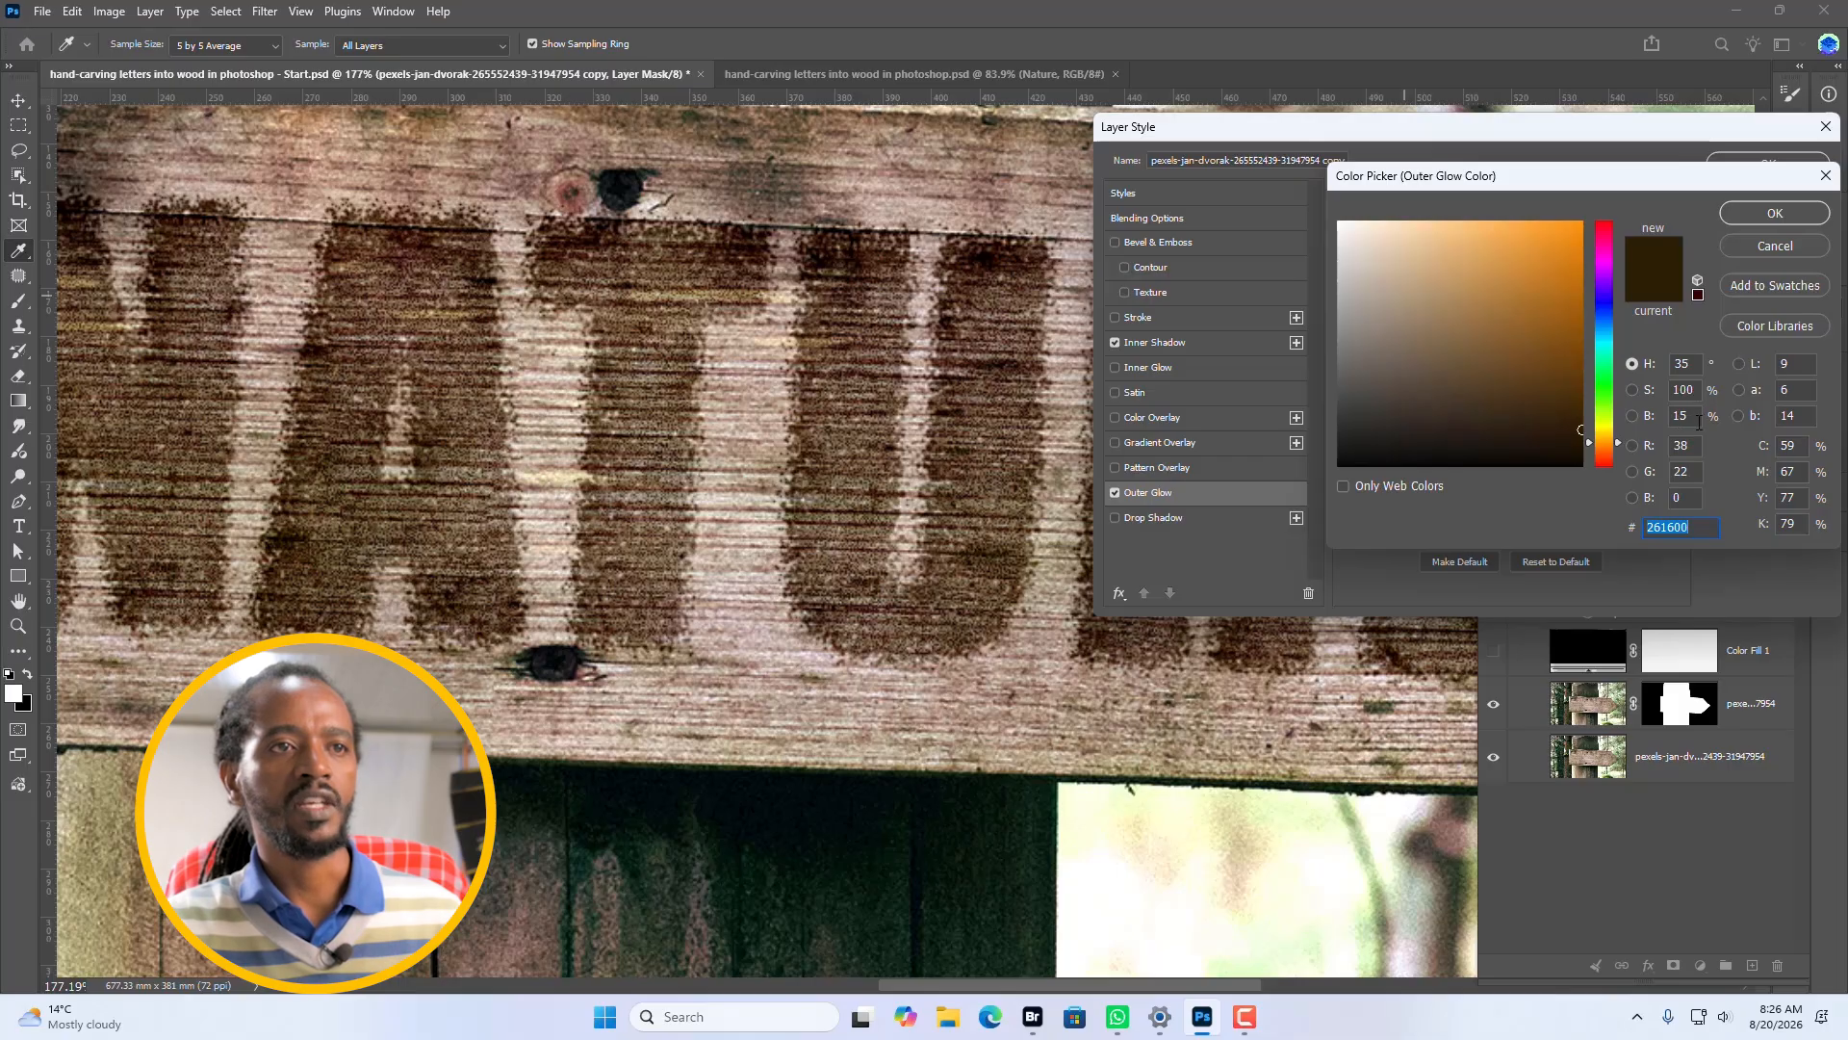
left_click(1781, 212)
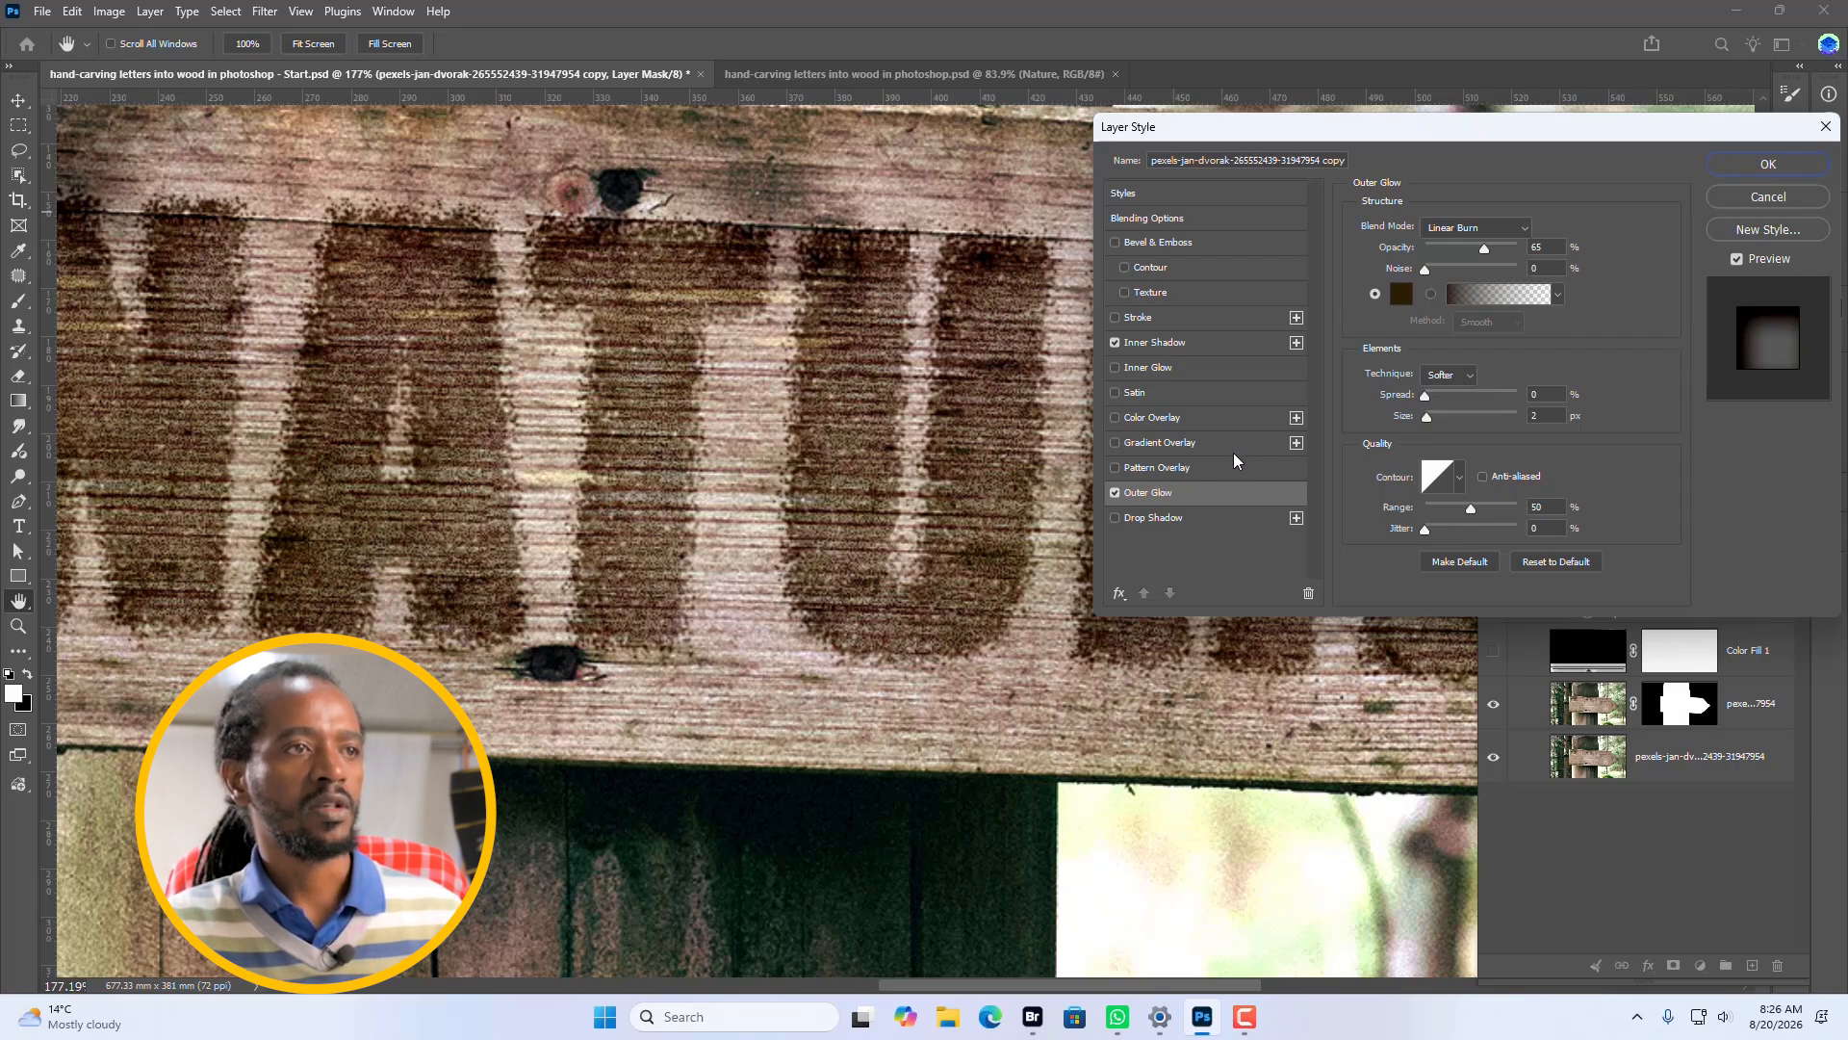
Add a Hard Light color overlay in brown #665229 at 40% opacity to the photo copy layer.
left_click(1135, 418)
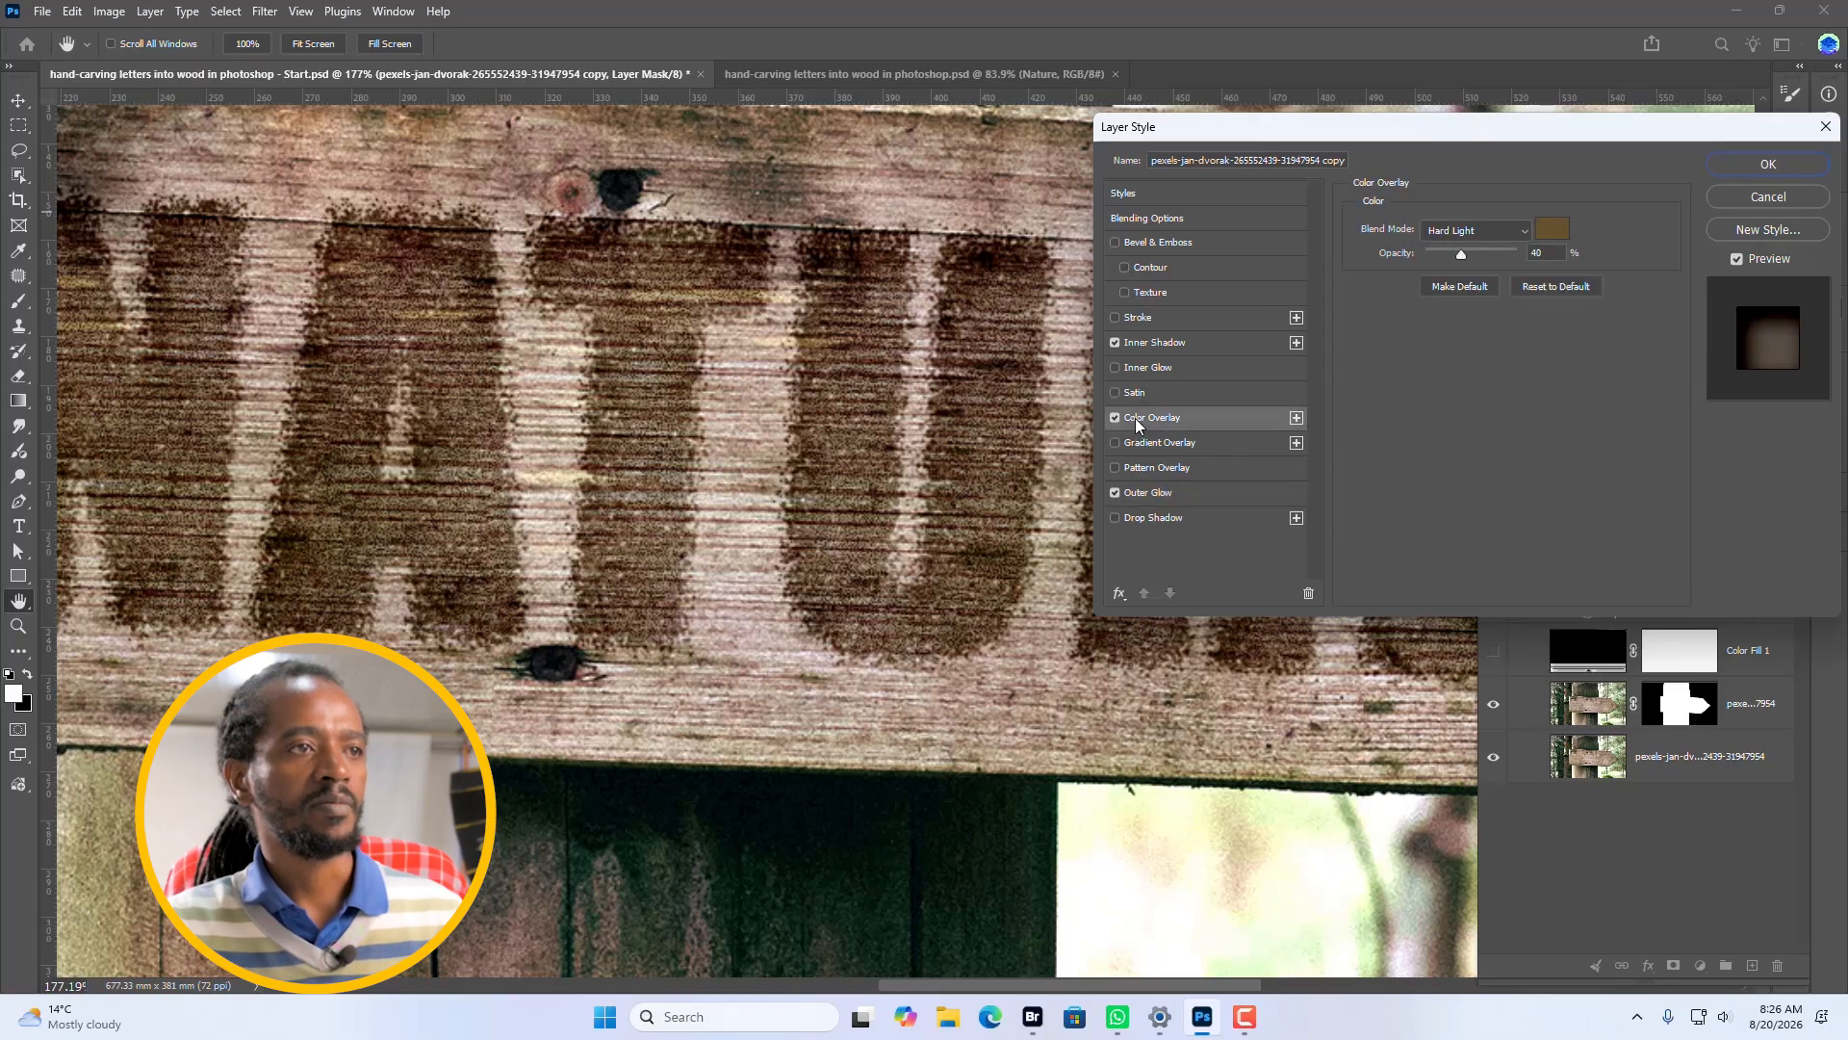
left_click(1551, 228)
left_click(1774, 212)
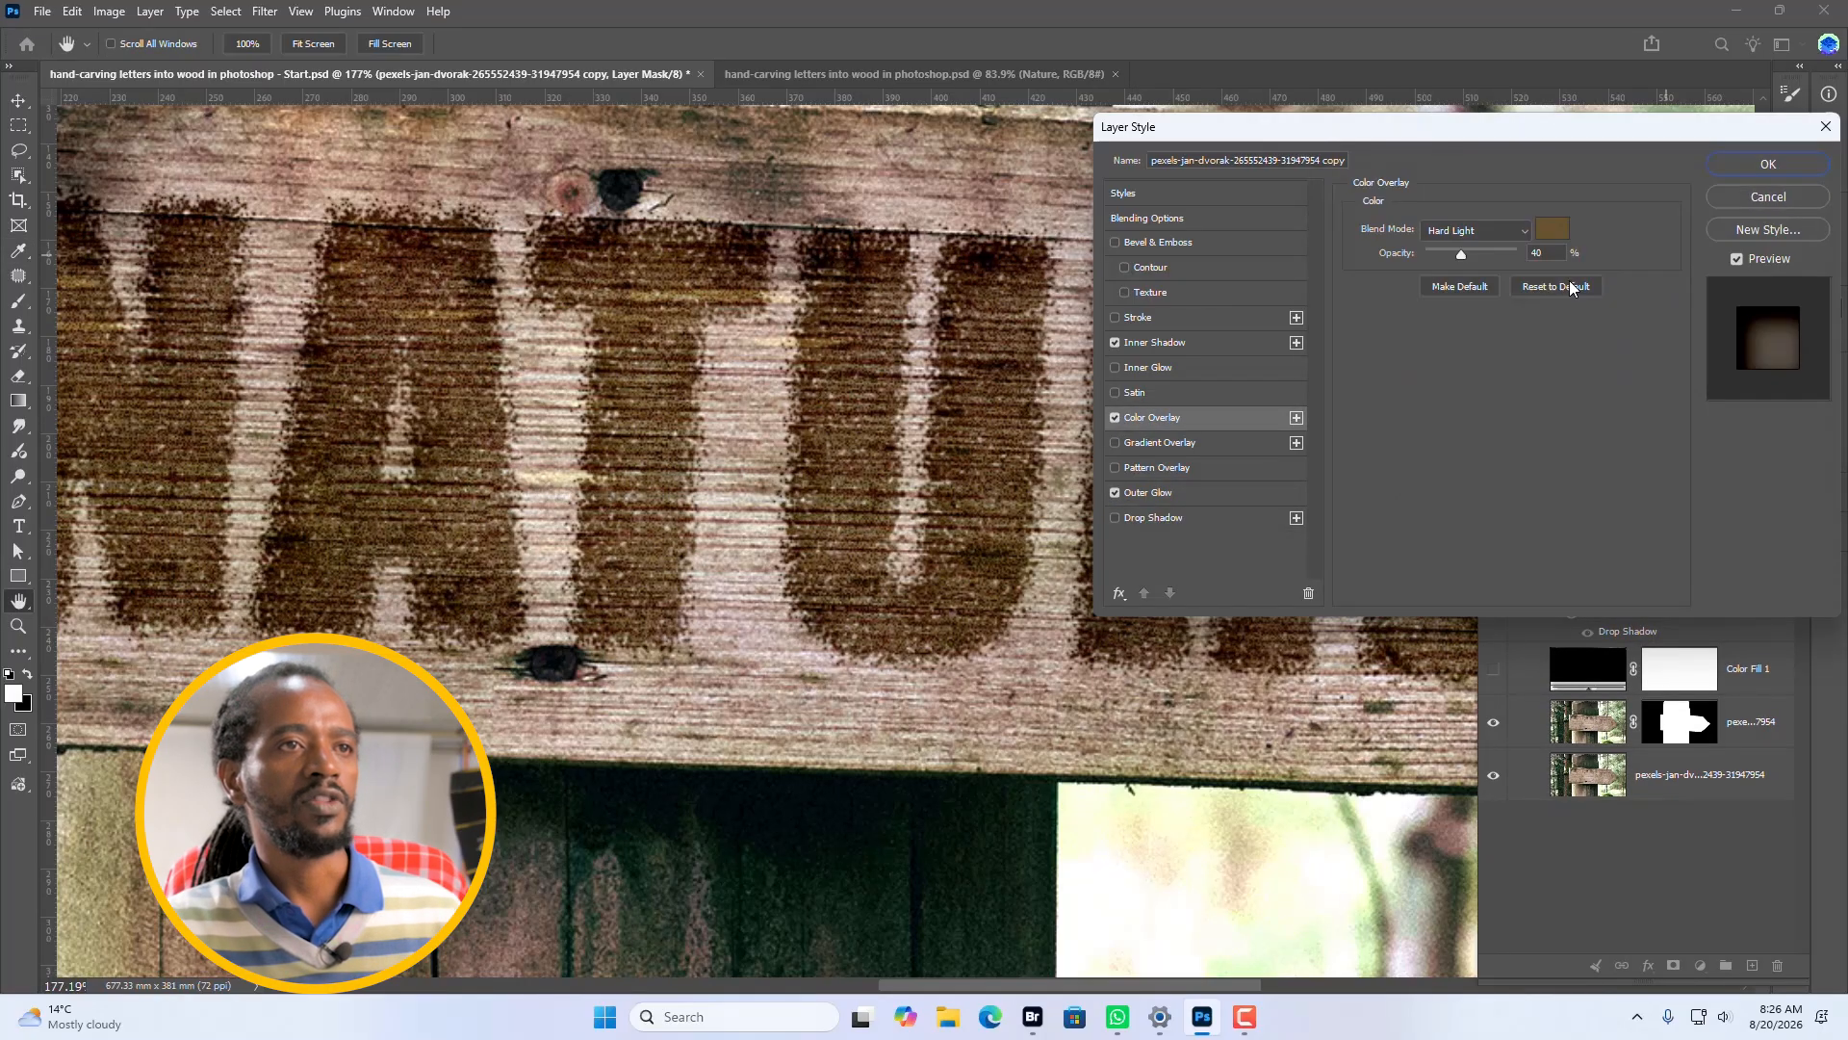
left_click(1553, 231)
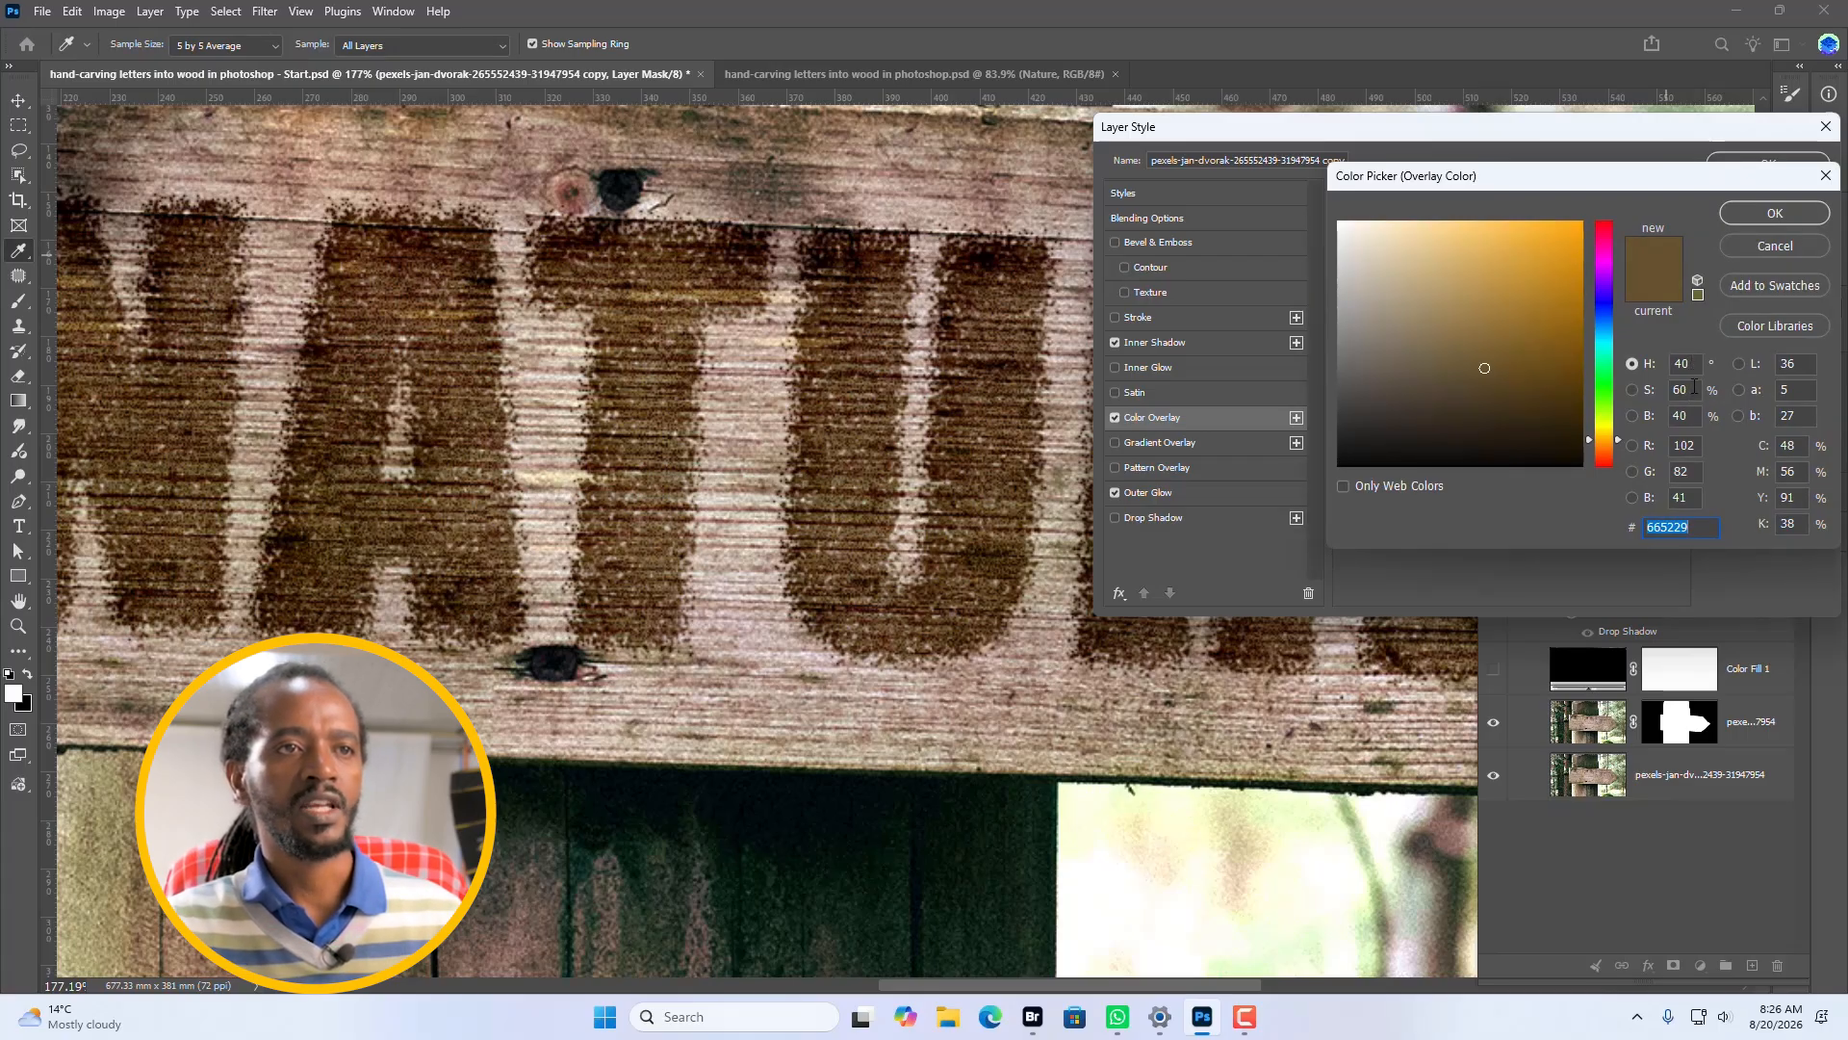
left_click(1775, 213)
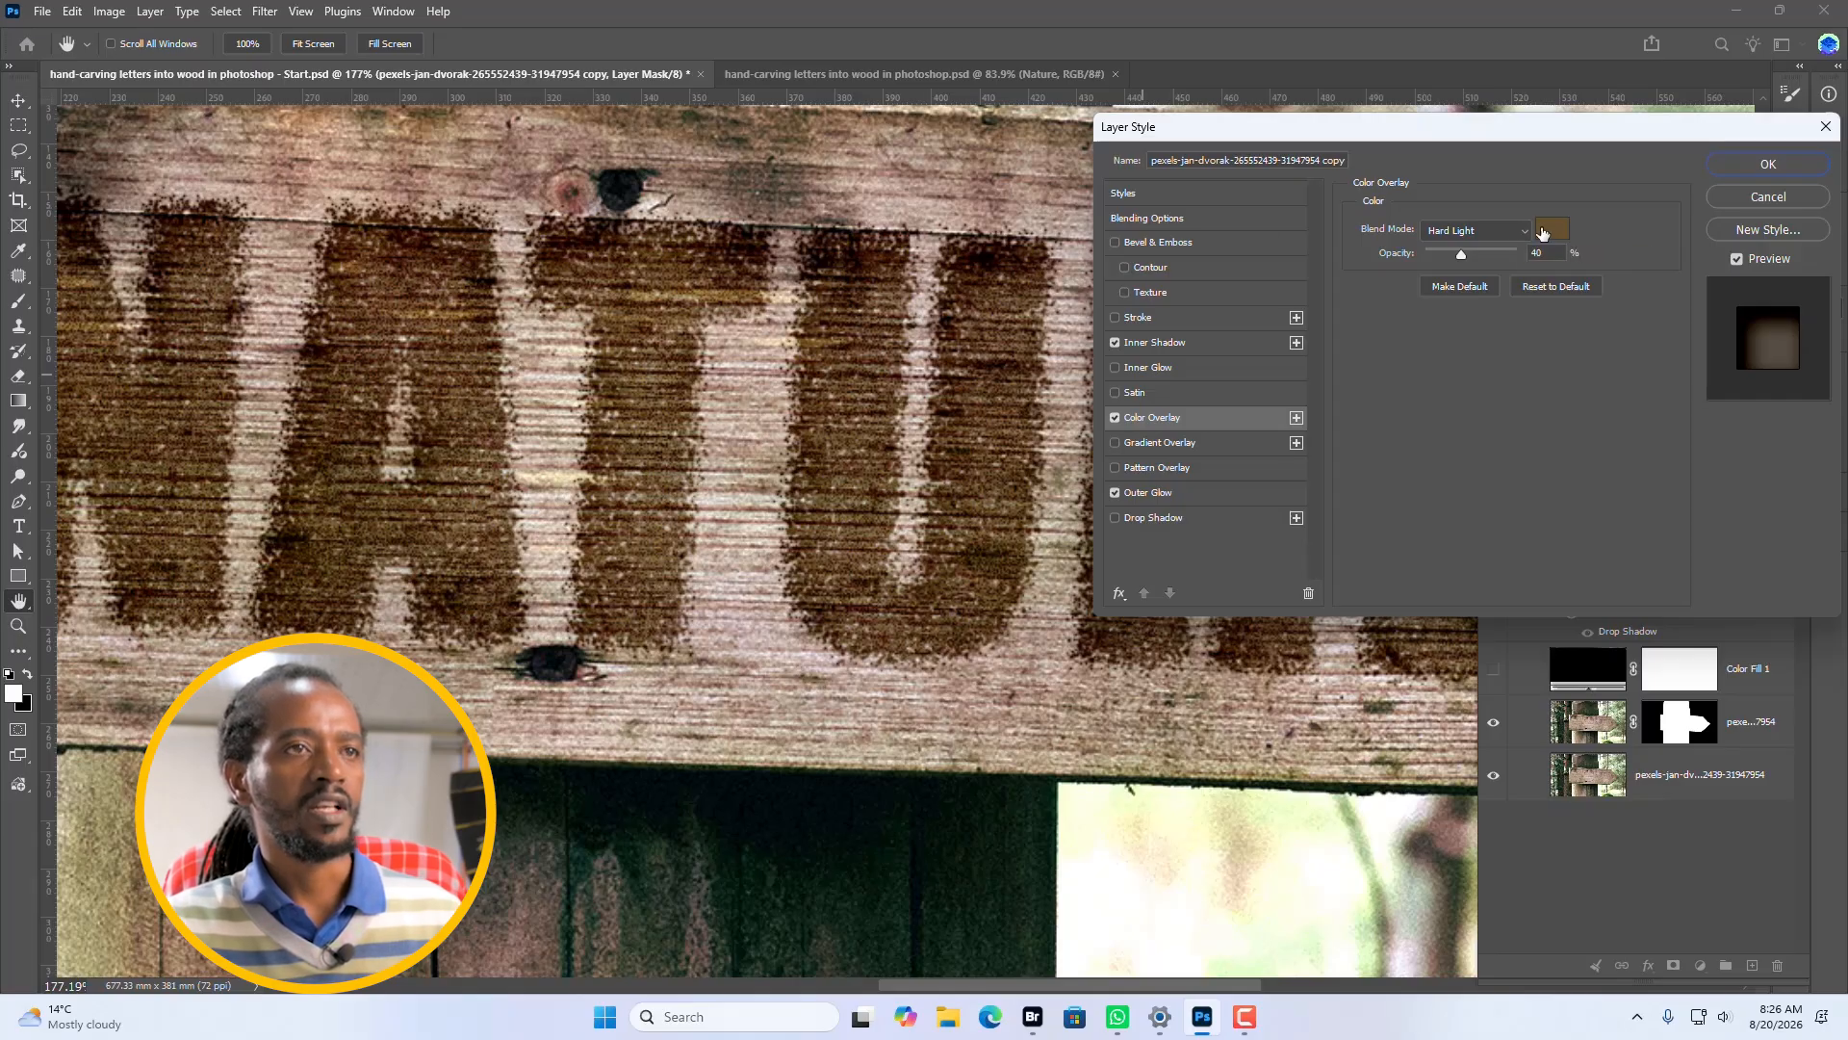
left_click(1769, 165)
Apply a Motion Blur with angle -3 and distance 5 pixels to the photo copy layer's mask.
key("m")
scroll(1049, 403, "up", 3)
scroll(1049, 403, "up", 1)
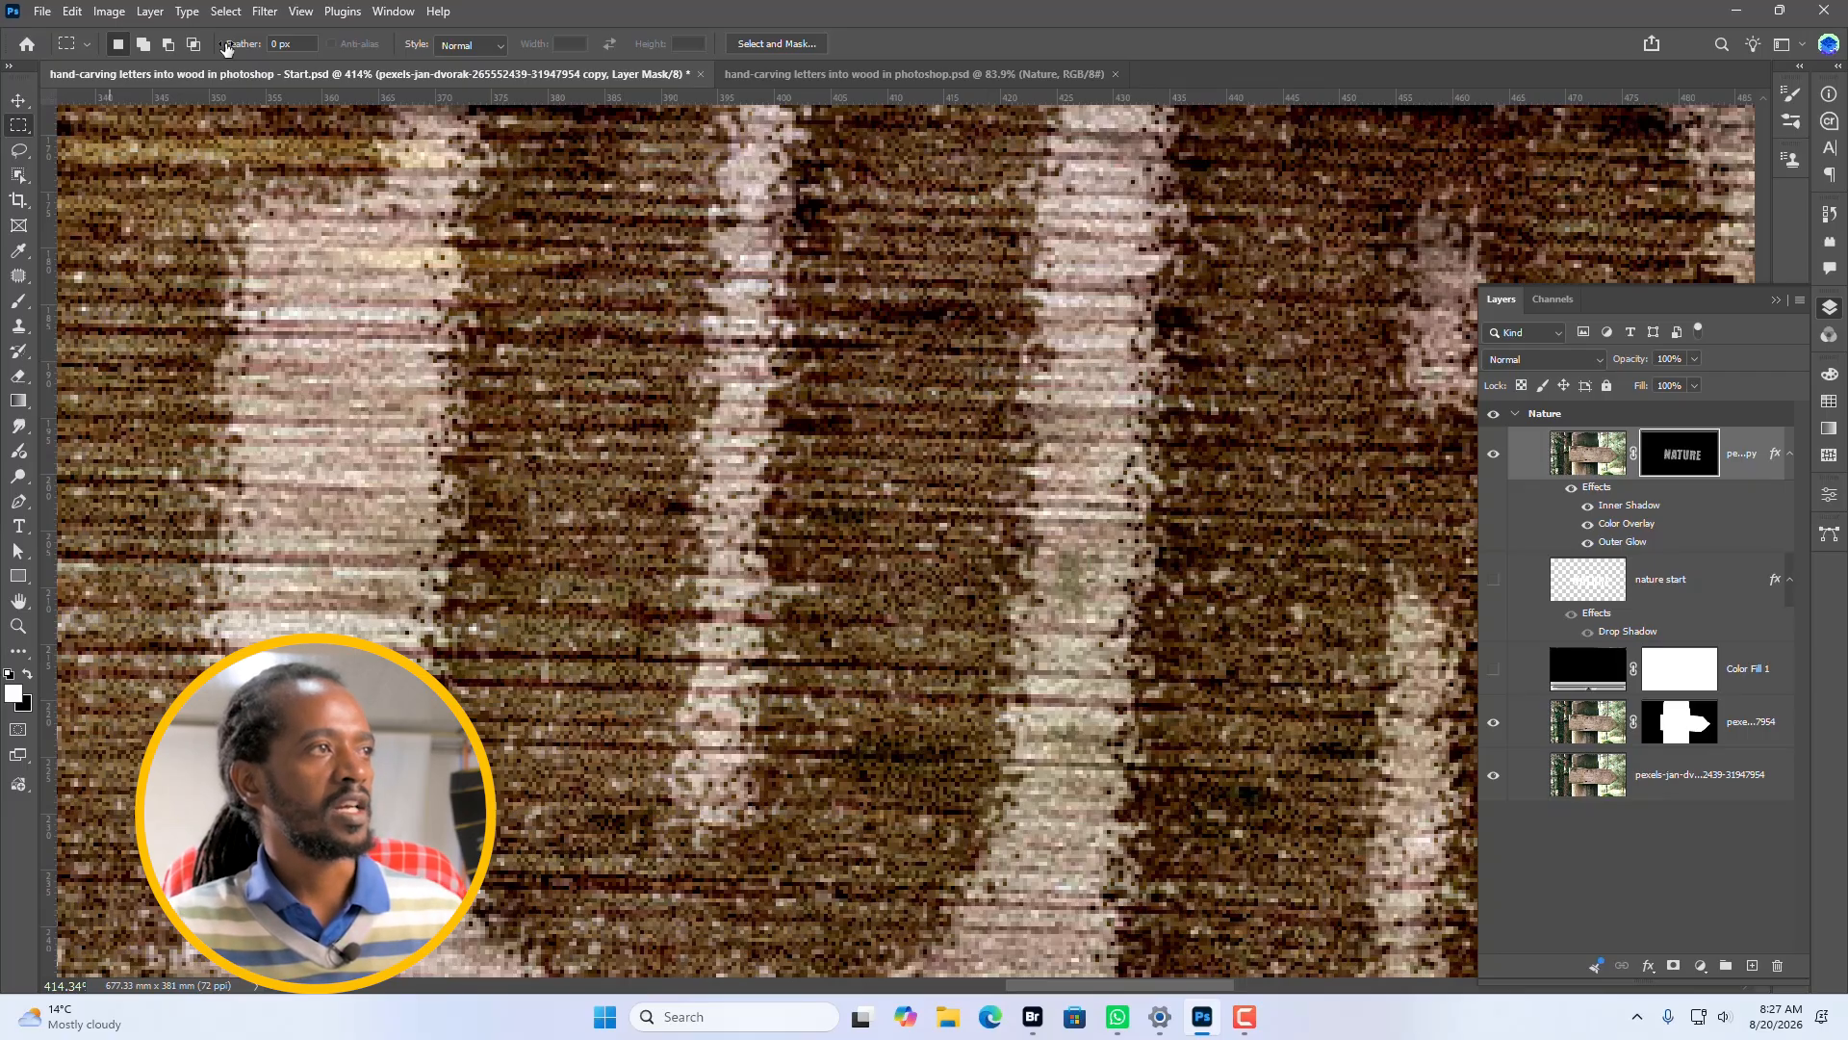
left_click(264, 12)
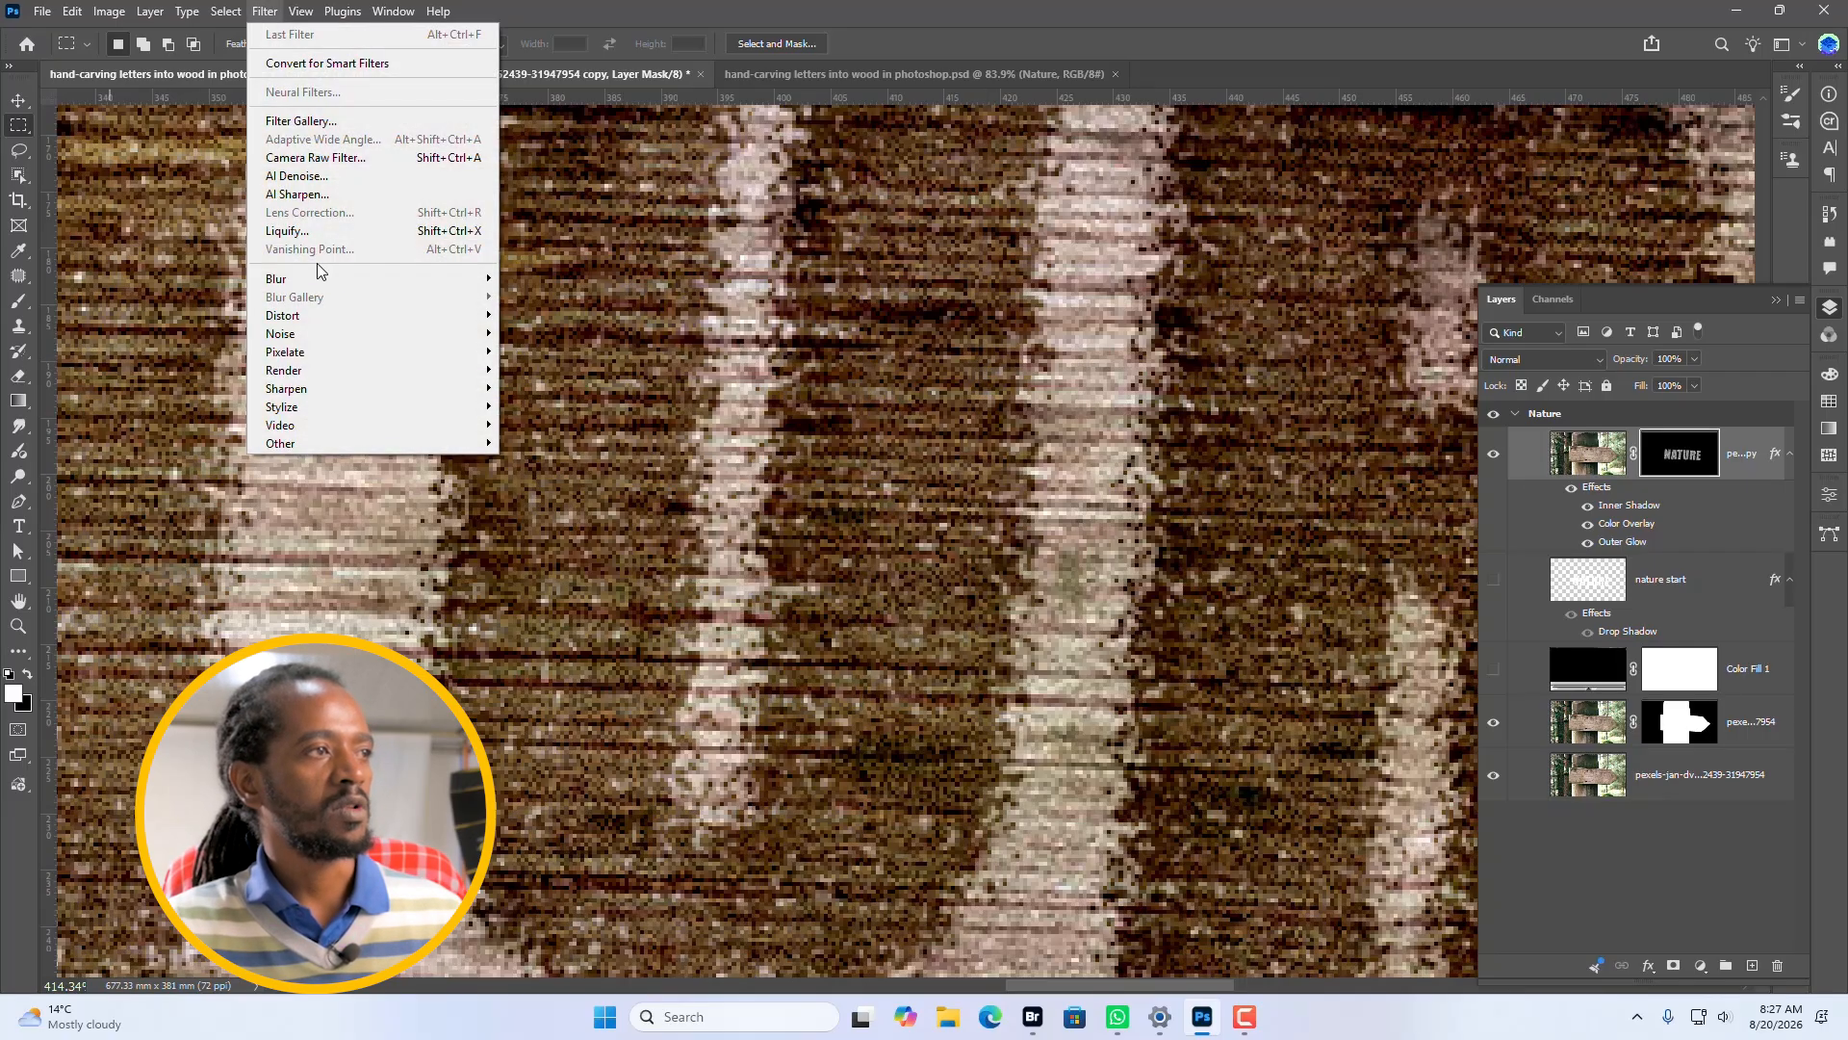
mouse_move(348, 278)
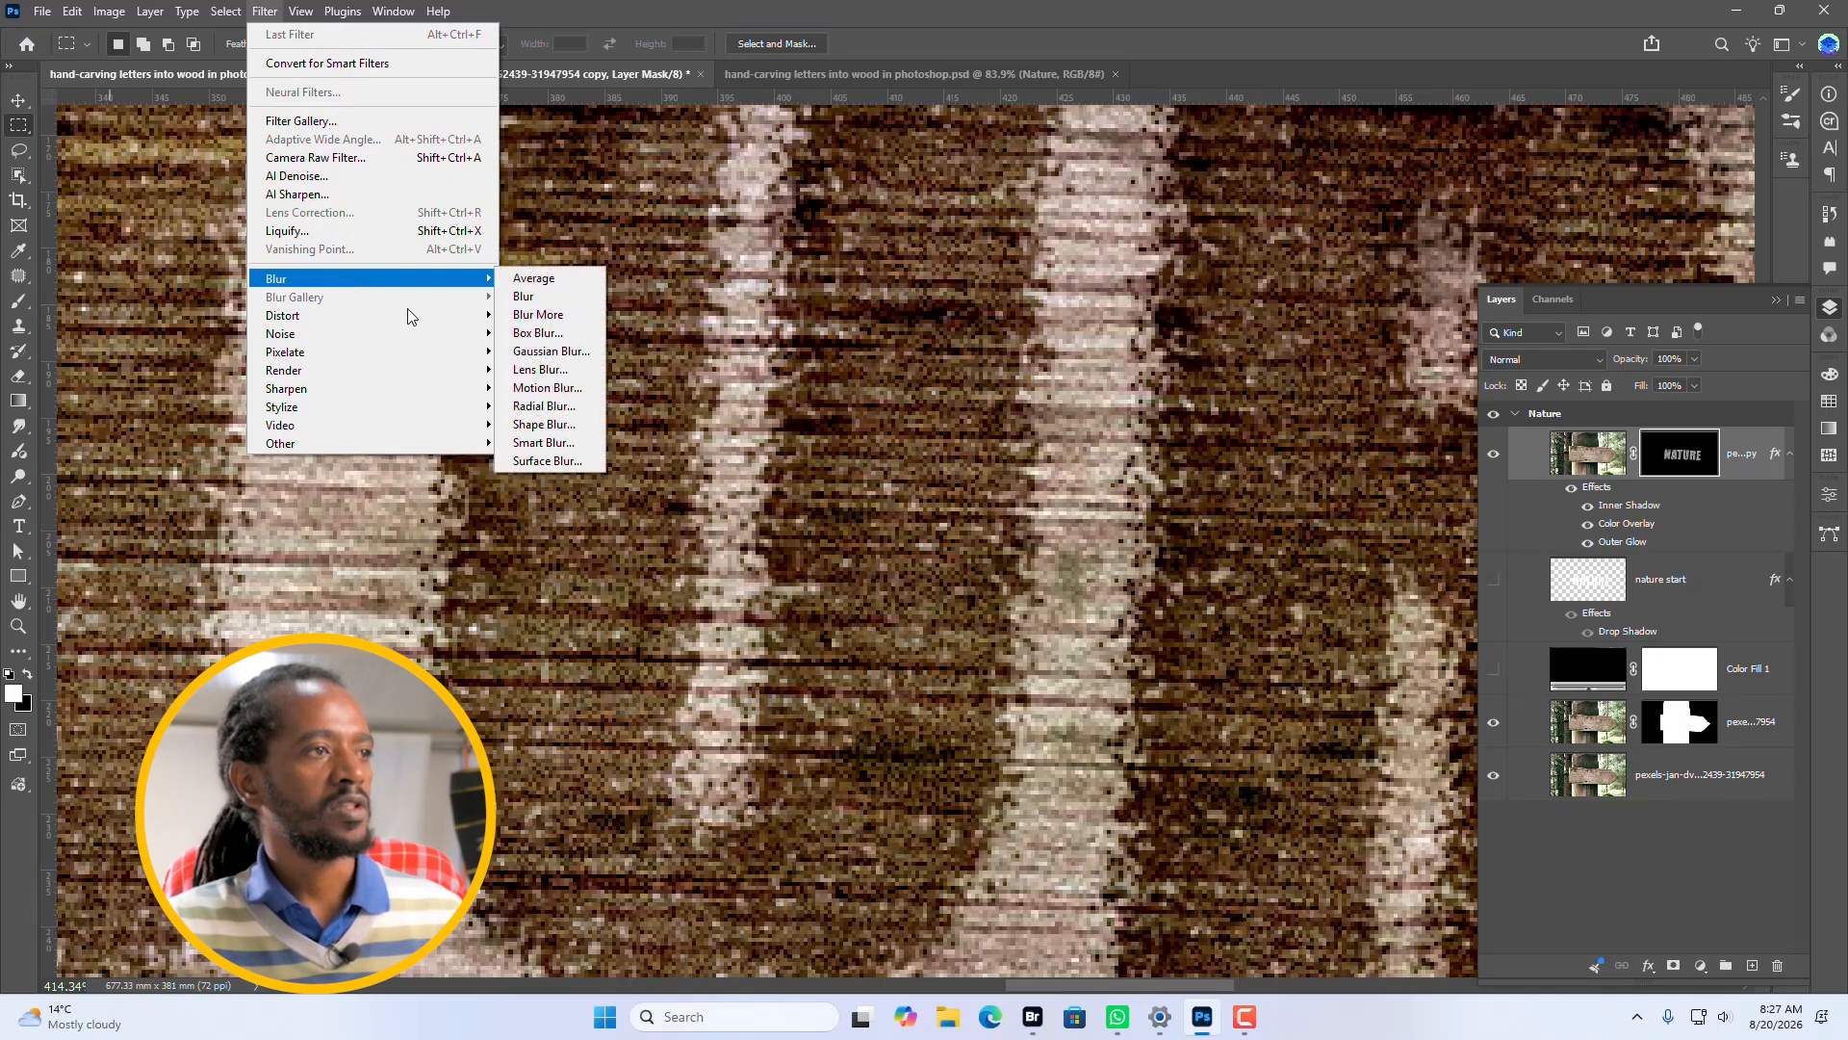
left_click(558, 387)
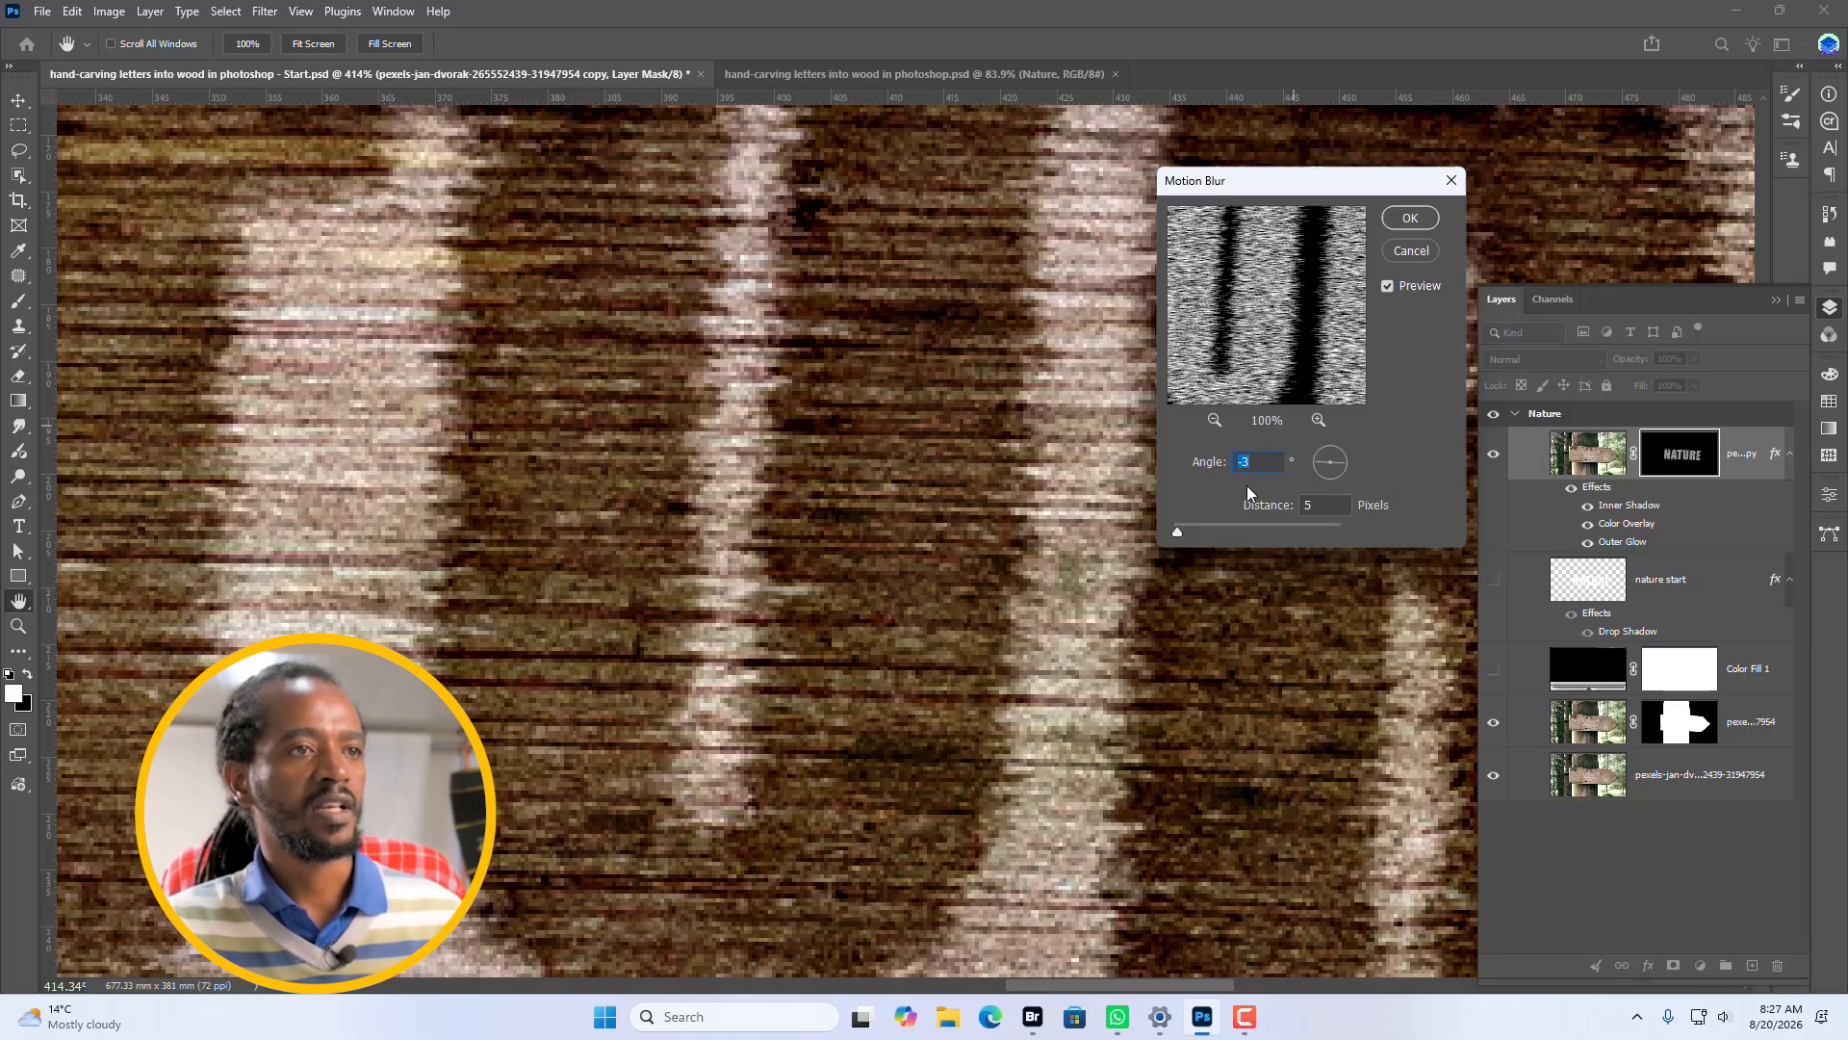
left_click(1406, 219)
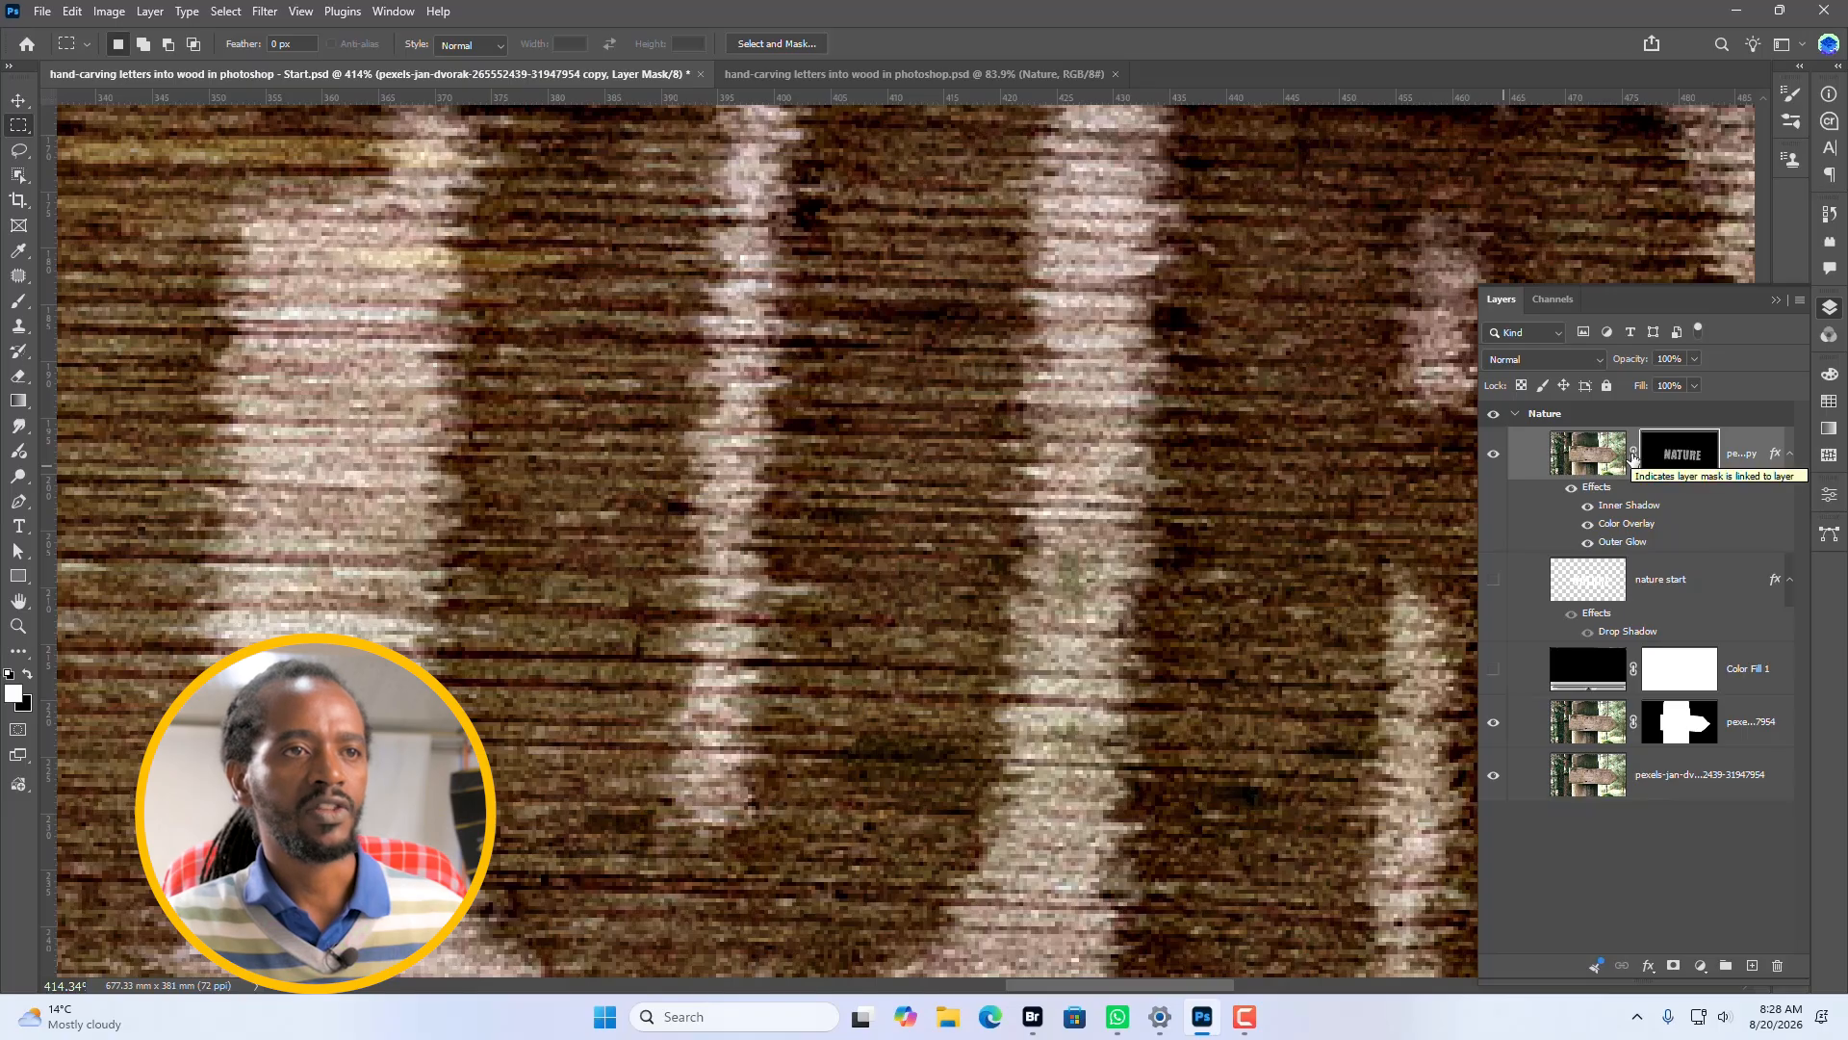
Apply Smart Sharpen with 100% amount and 1.0 px radius to the photo copy layer's mask.
left_click(1583, 460)
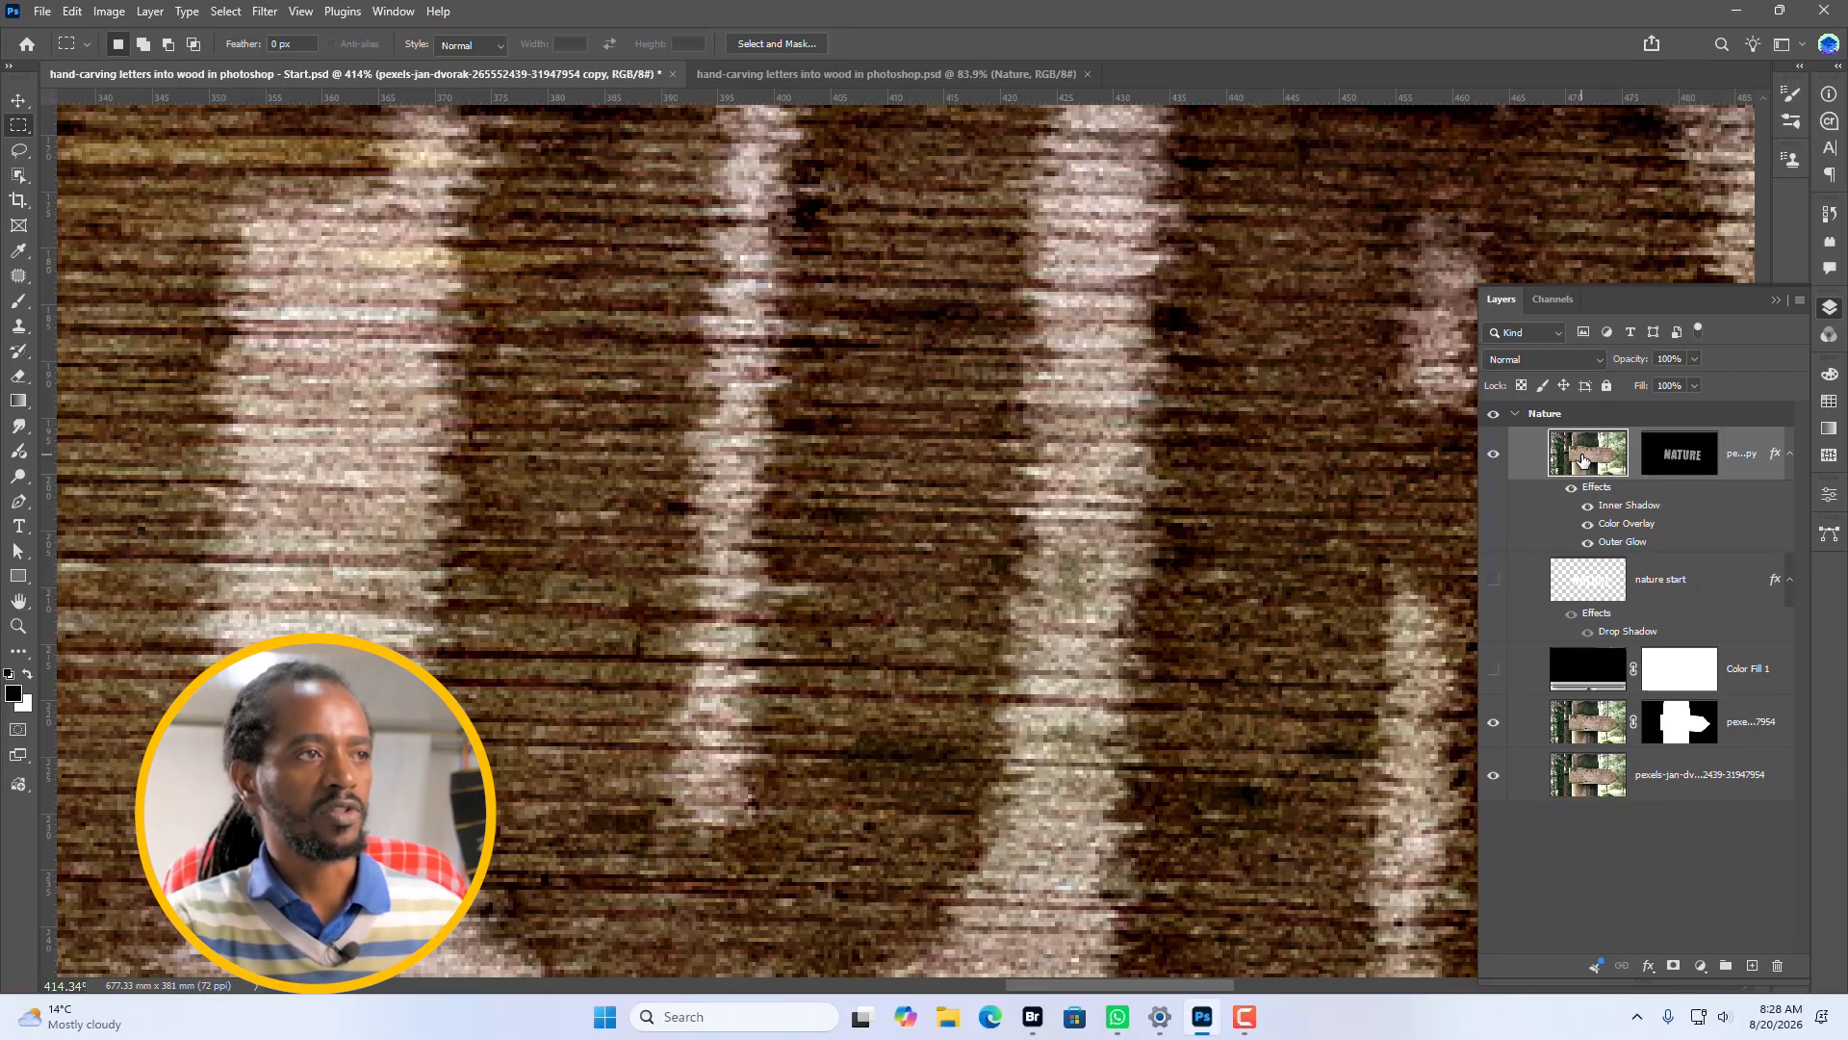
key("v")
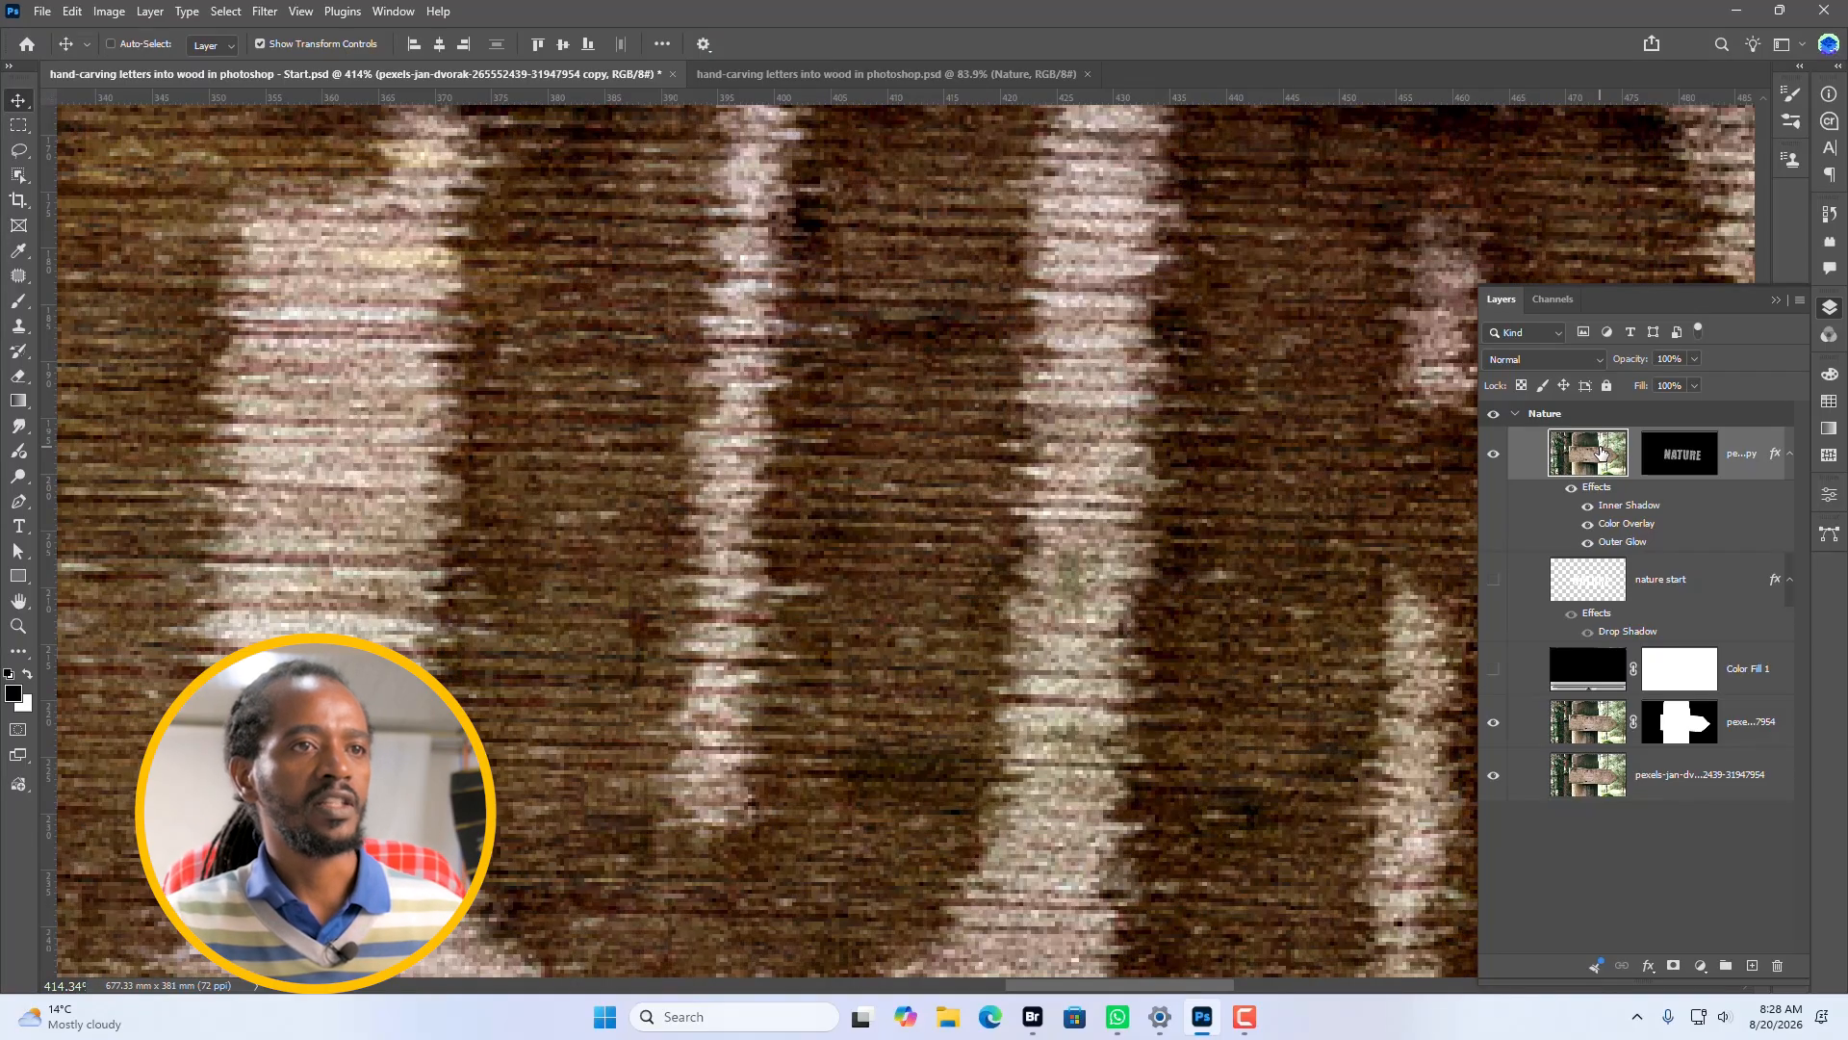
left_click(1684, 458)
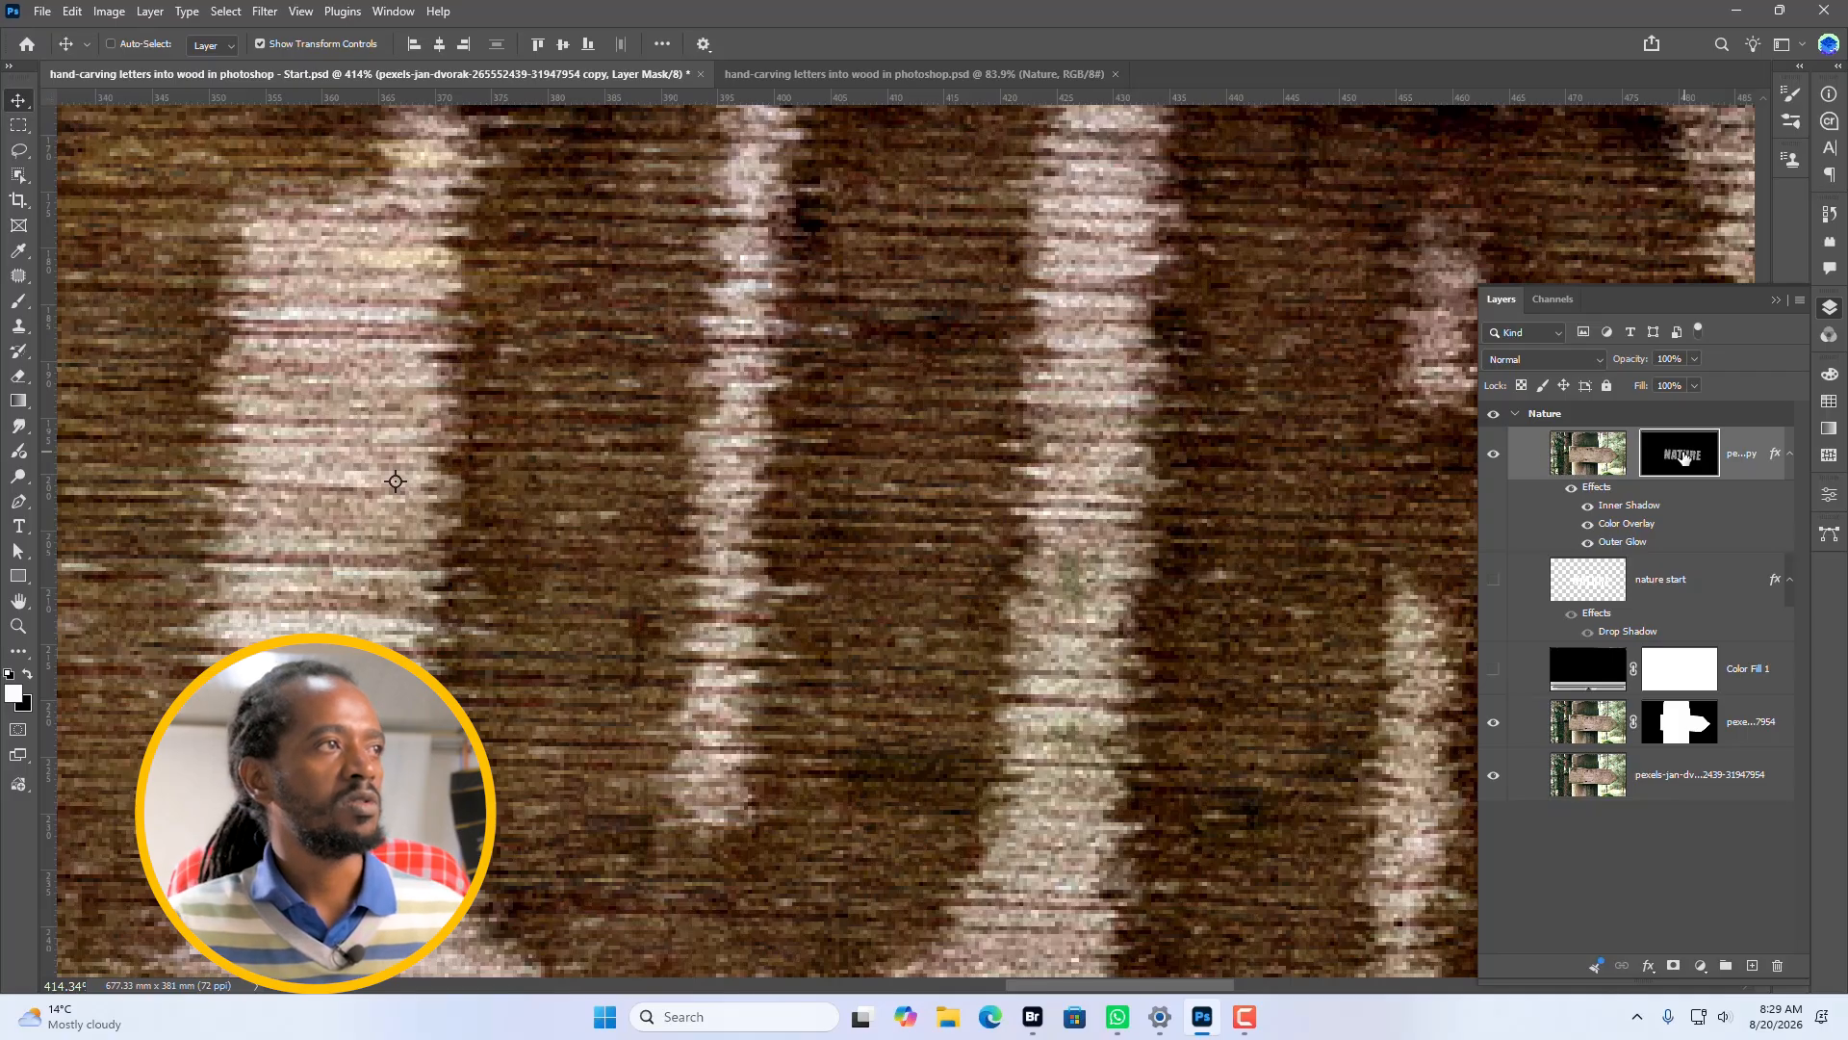
left_click(274, 14)
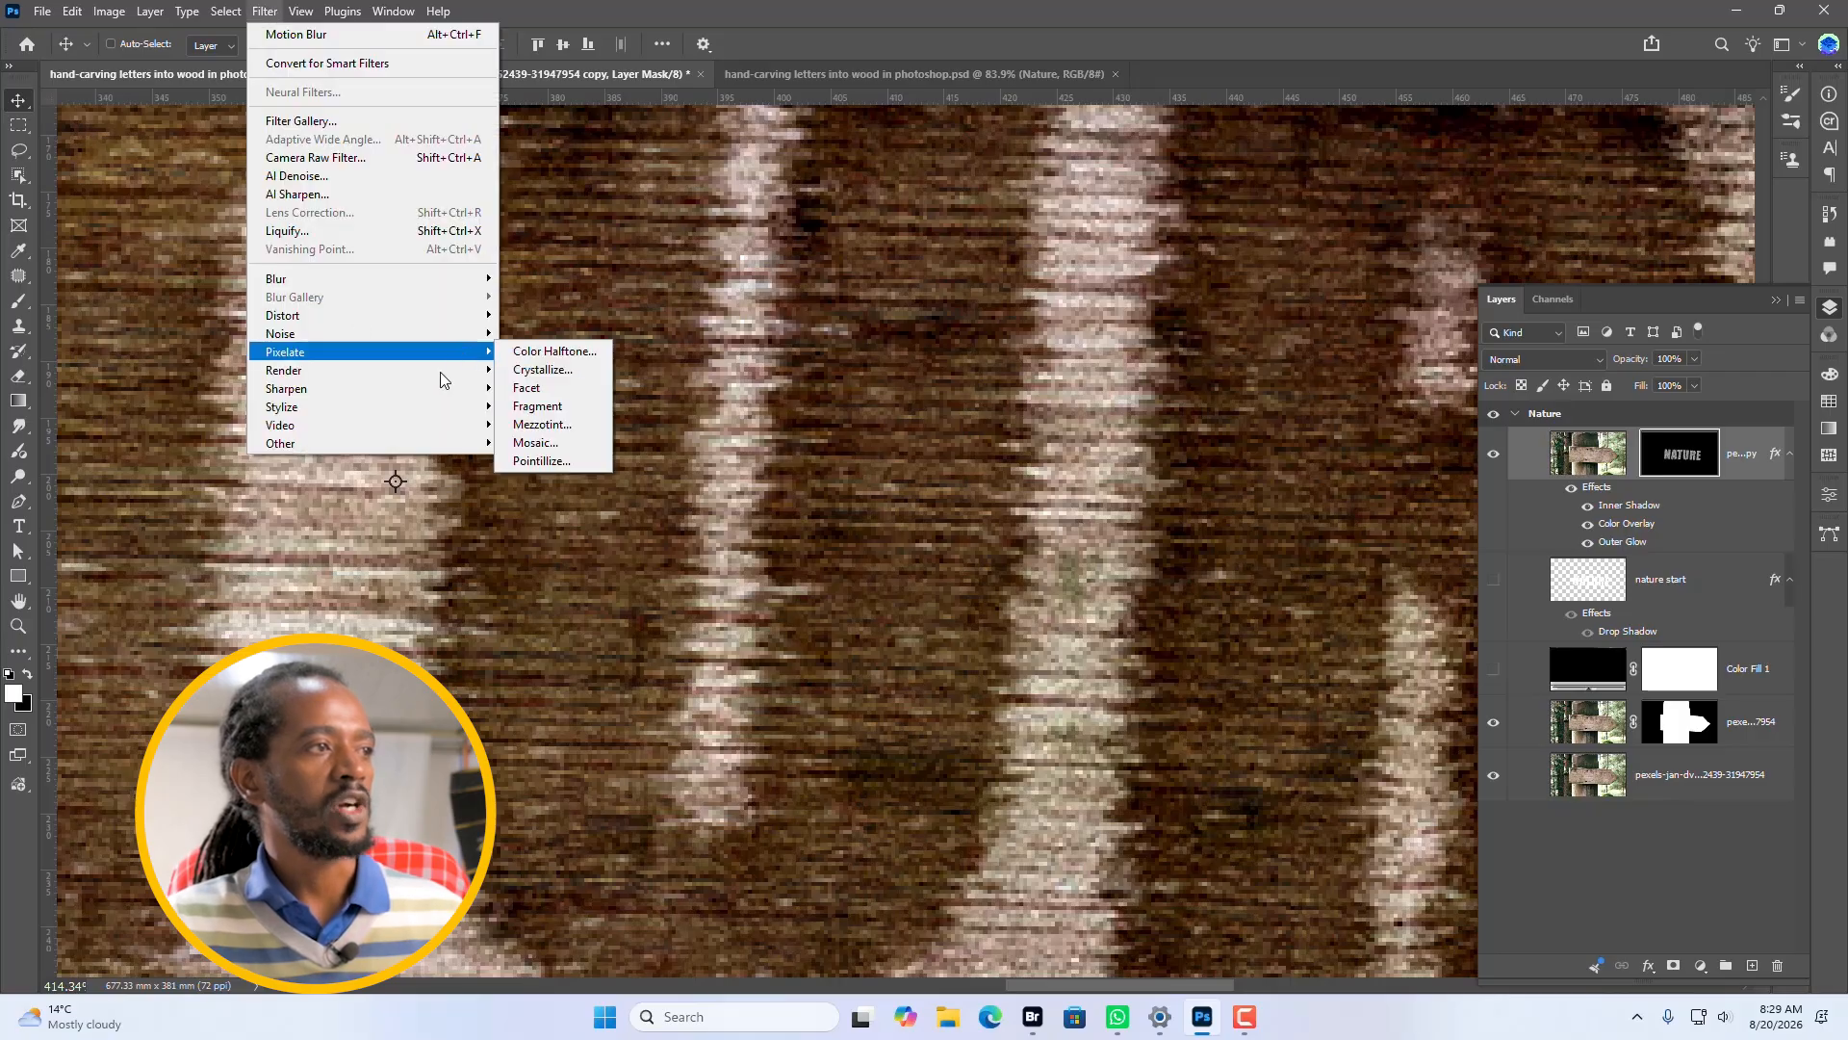
mouse_move(435, 389)
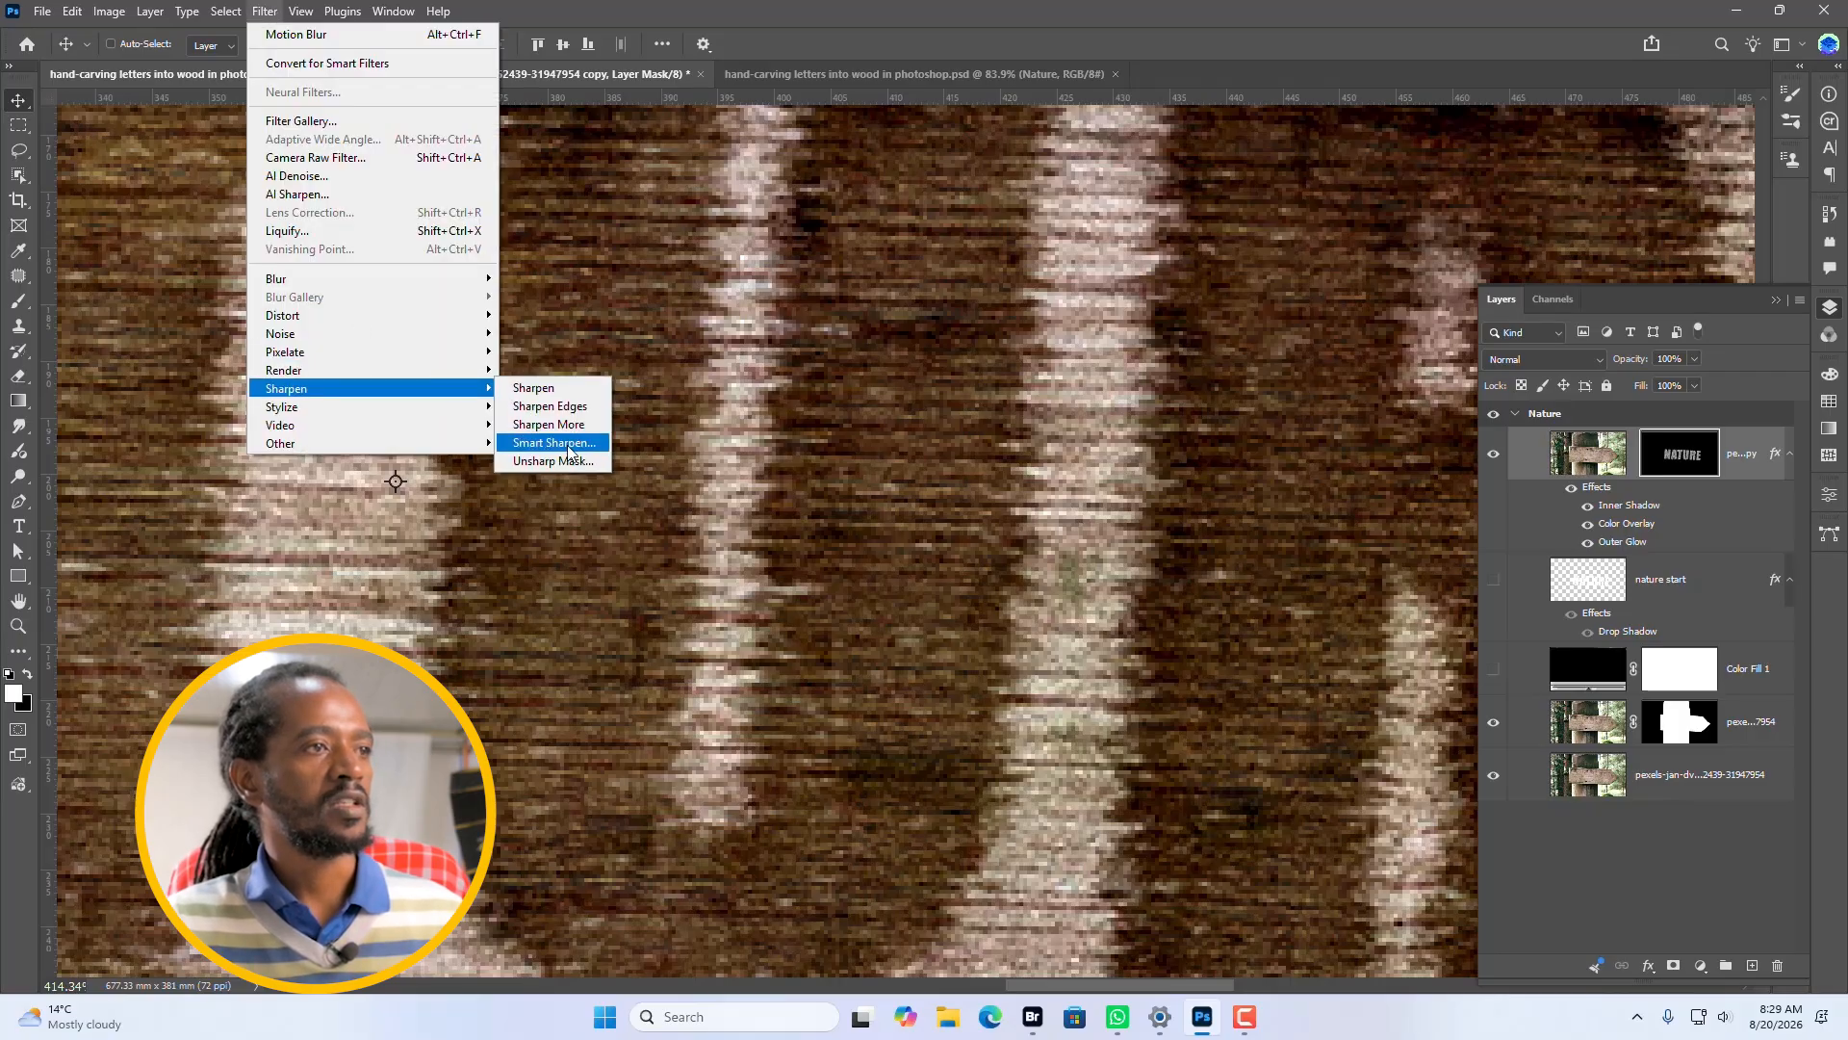
left_click(568, 443)
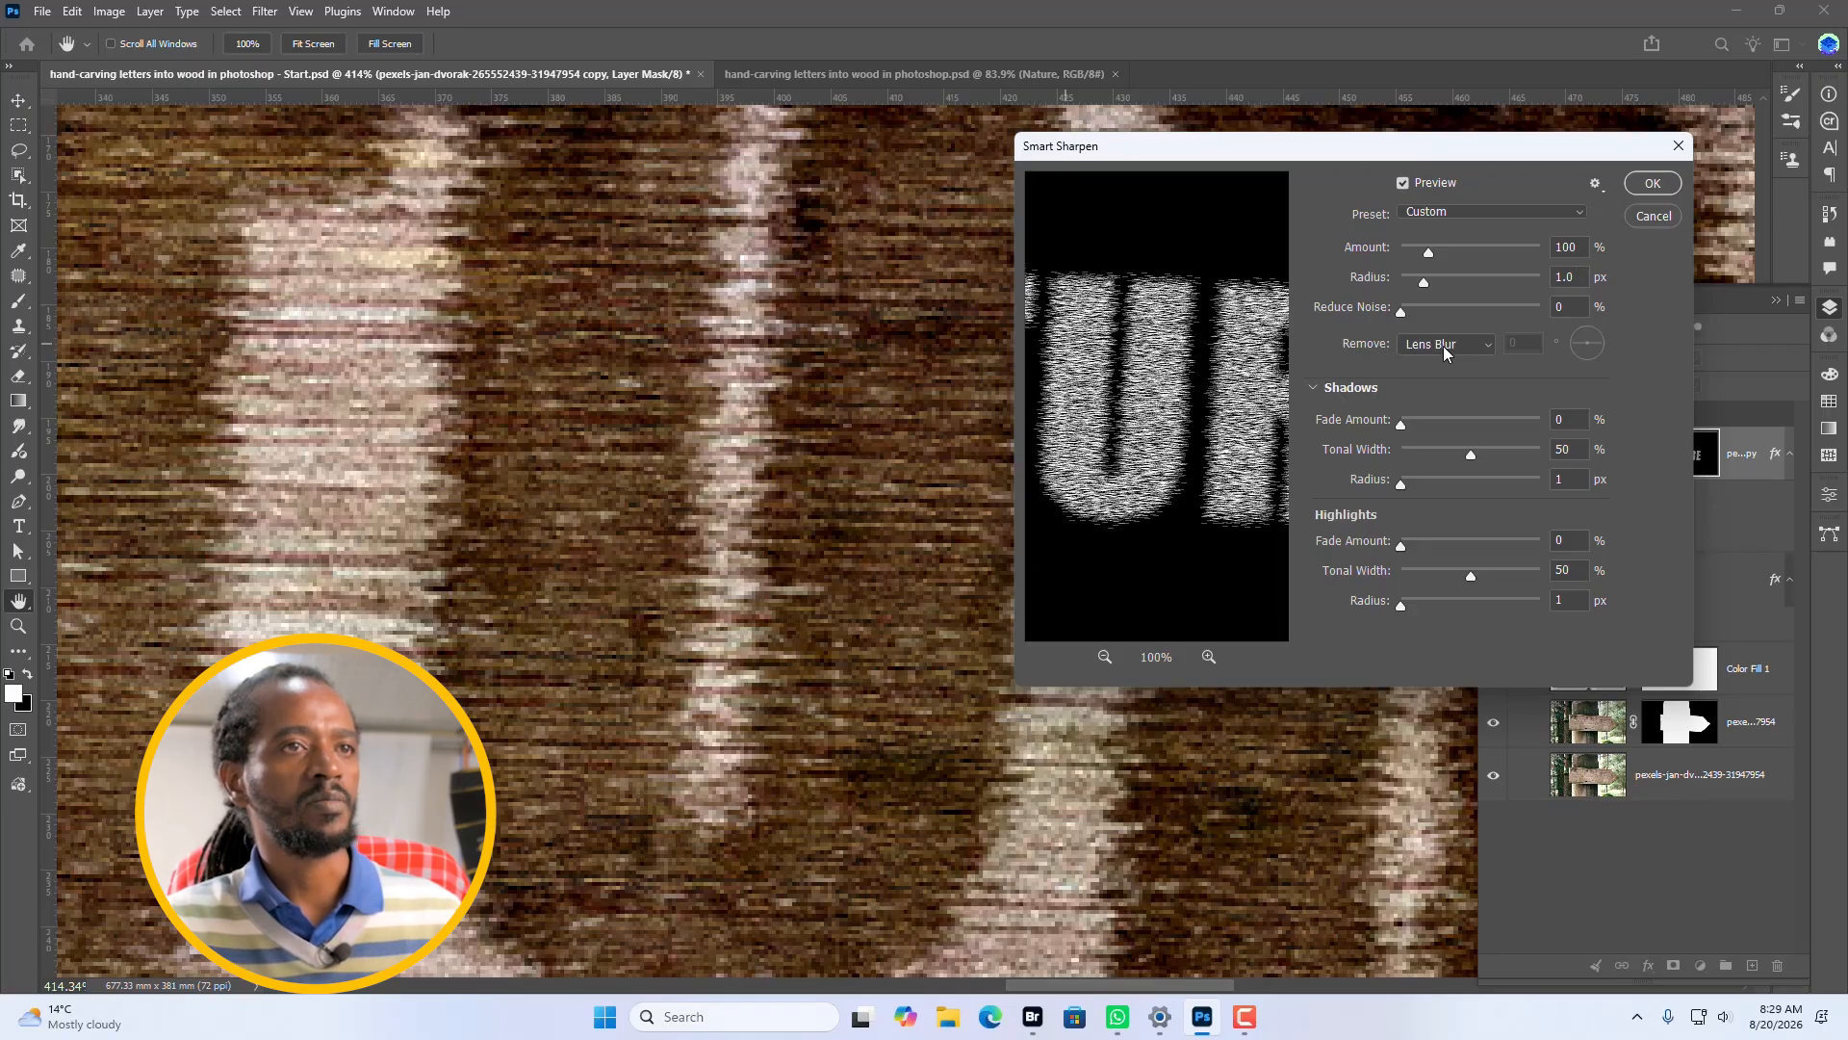
left_click(1655, 183)
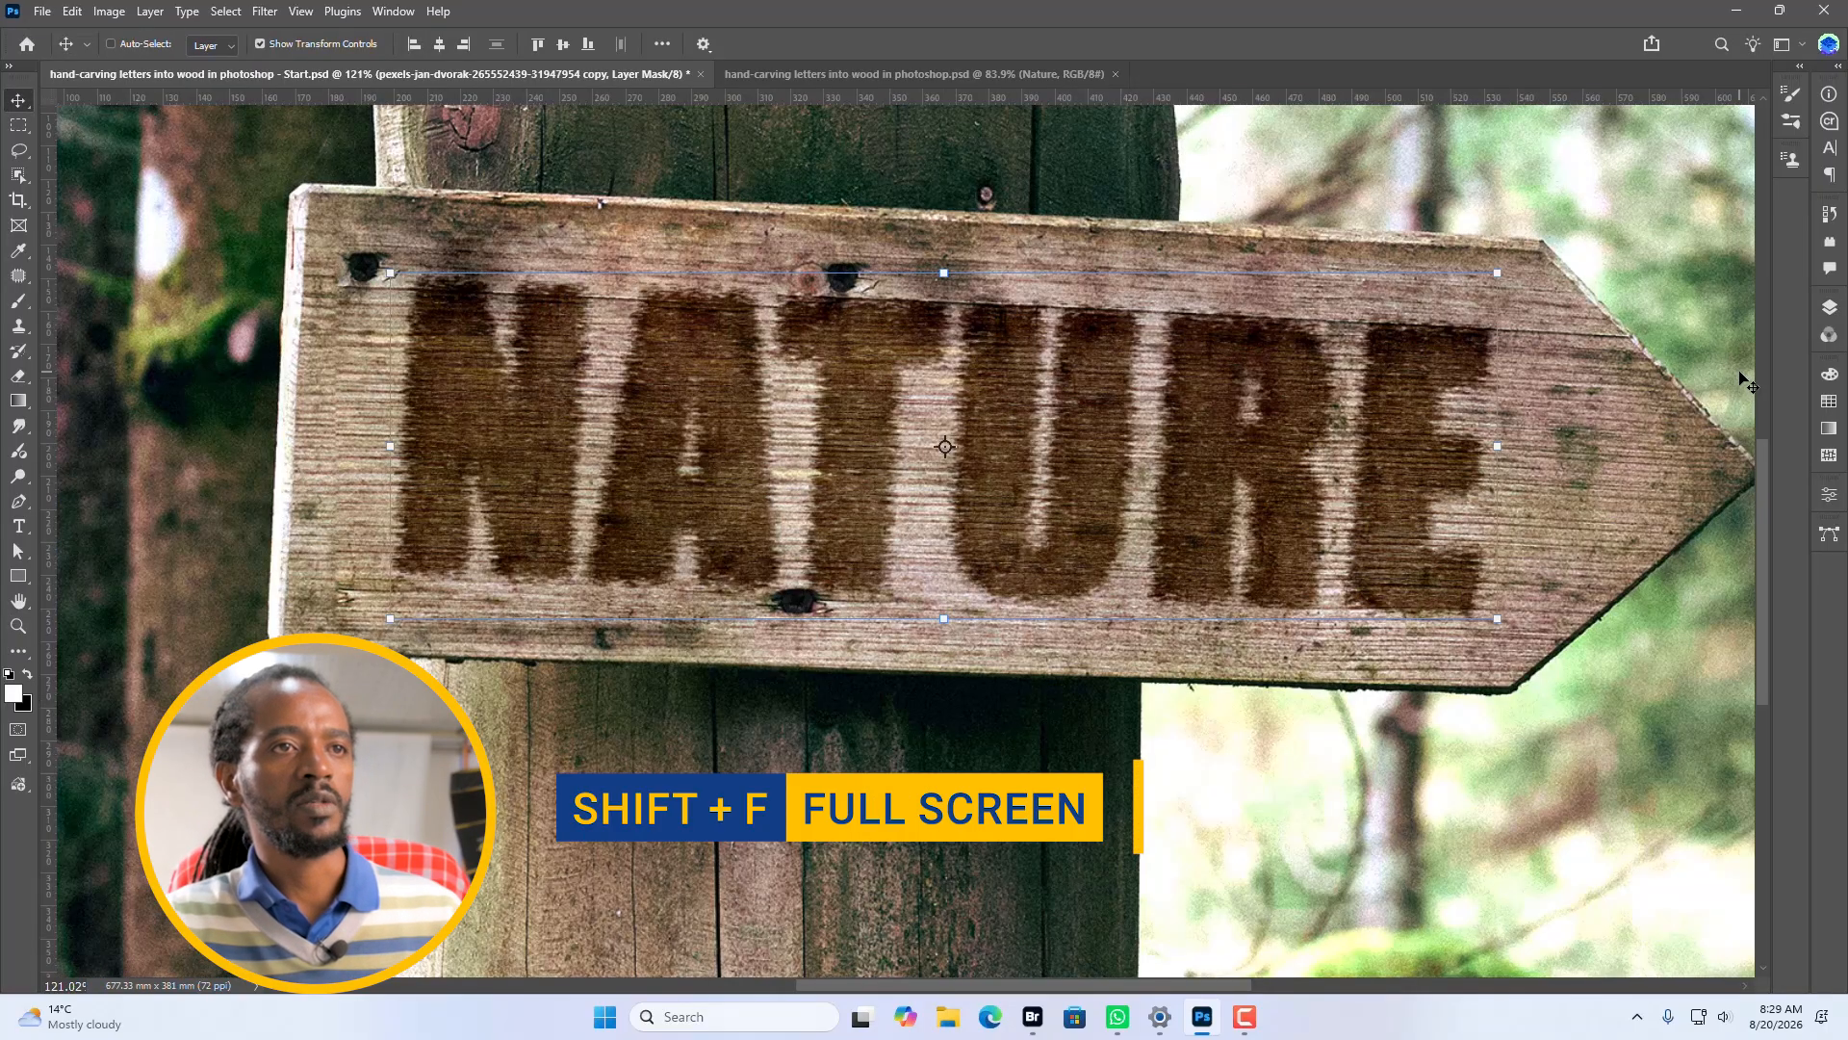
key("shift+f")
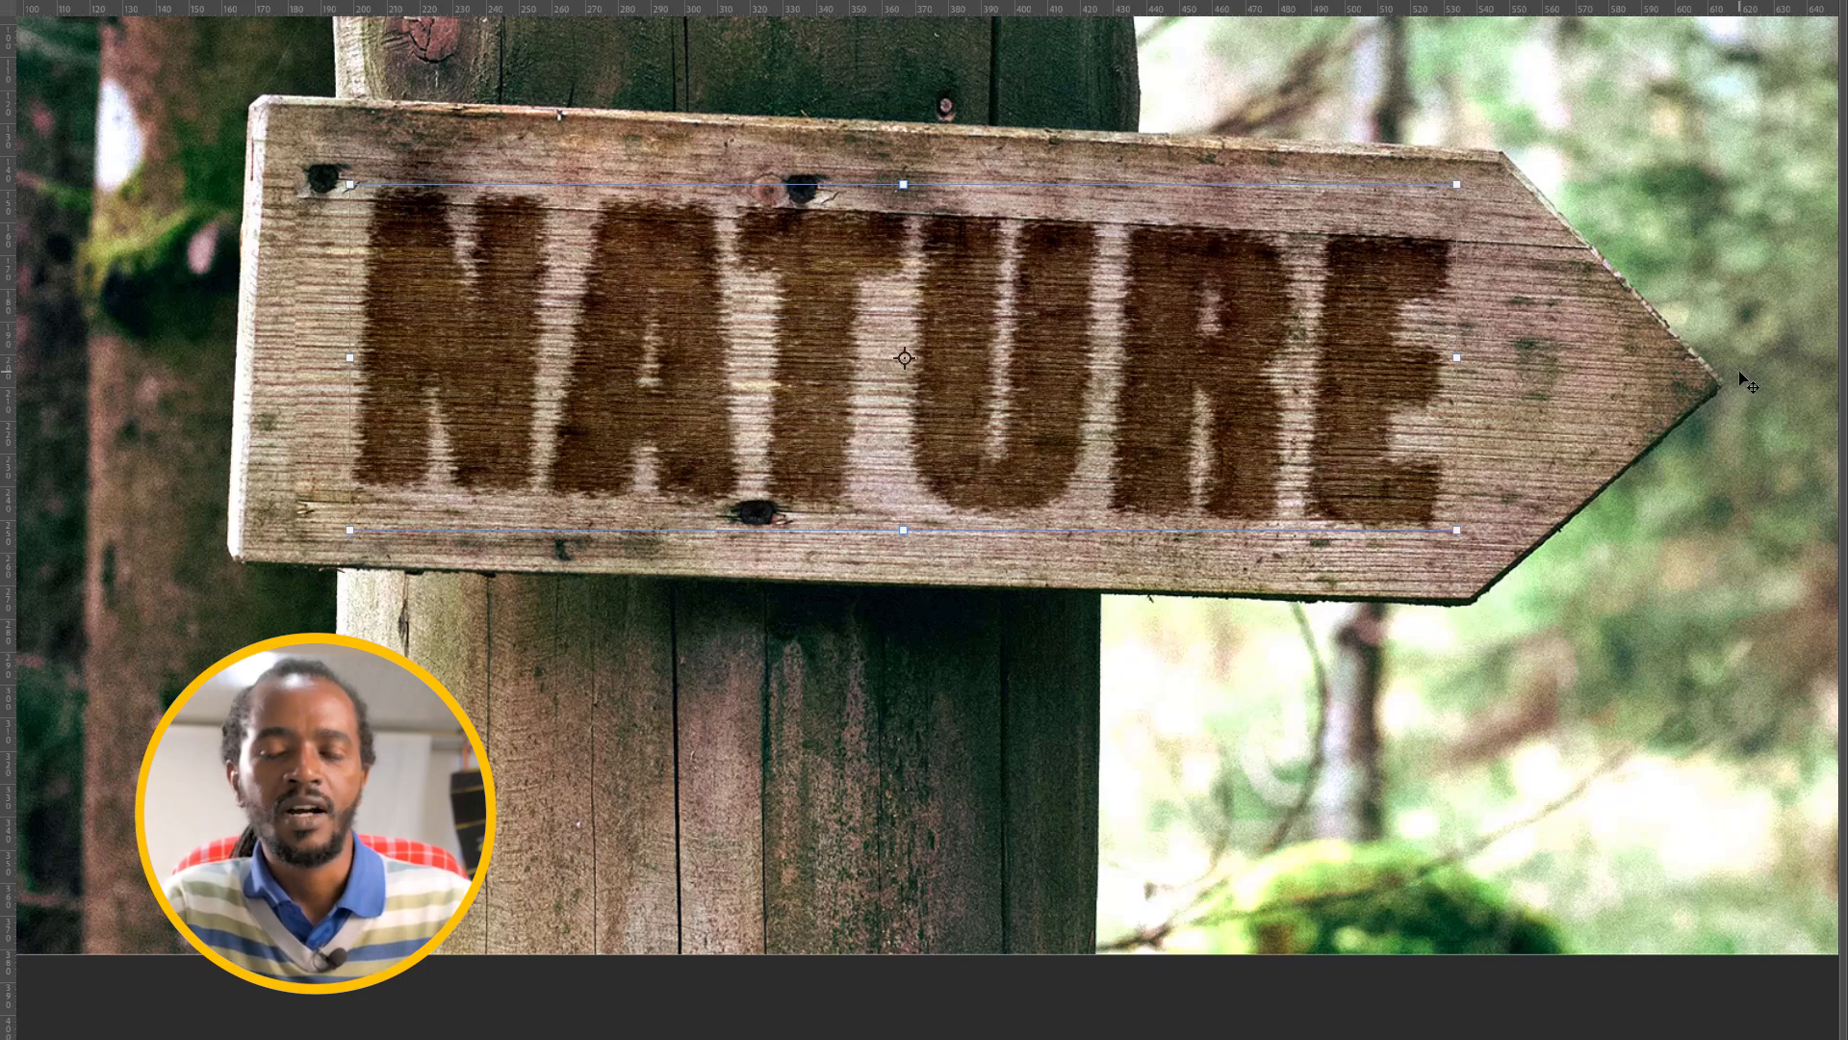